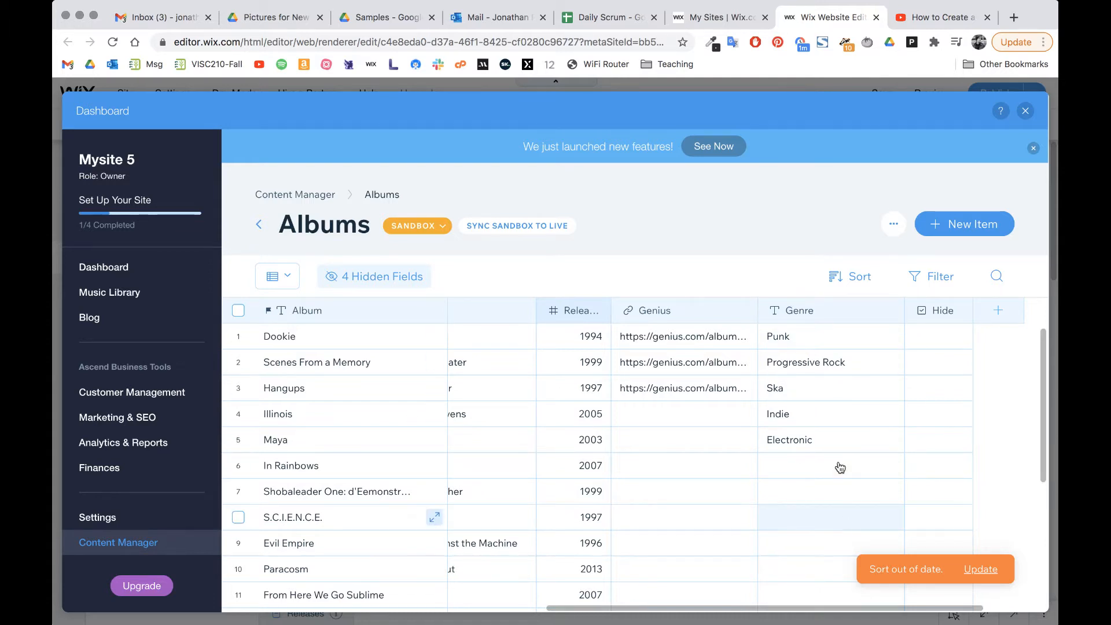
Delete the Genre field from the Albums collection
click(888, 320)
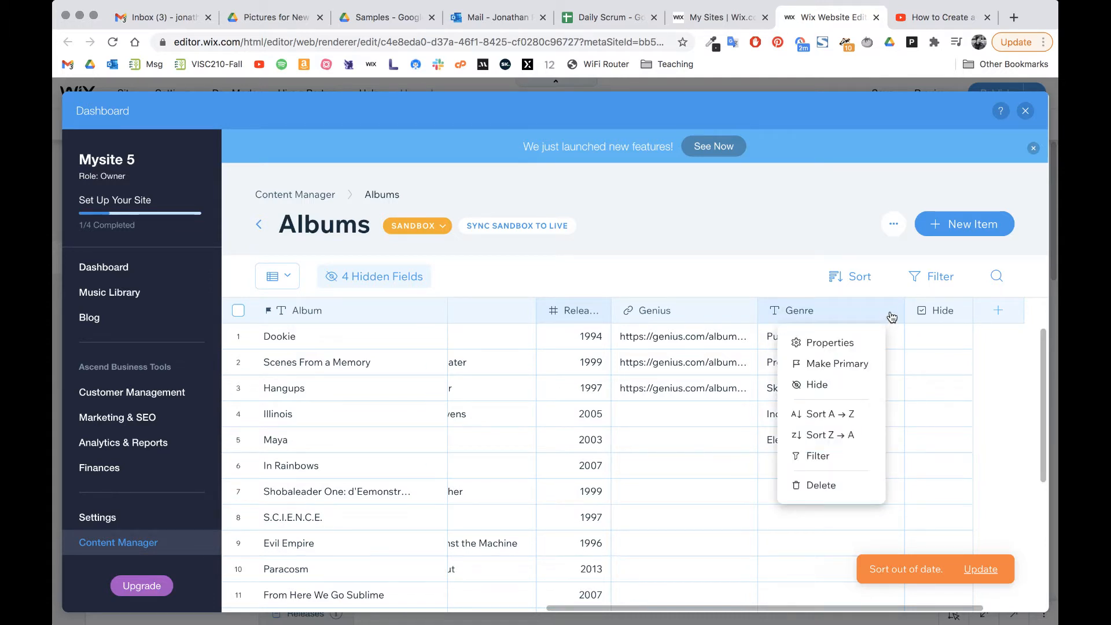
click(822, 486)
click(675, 426)
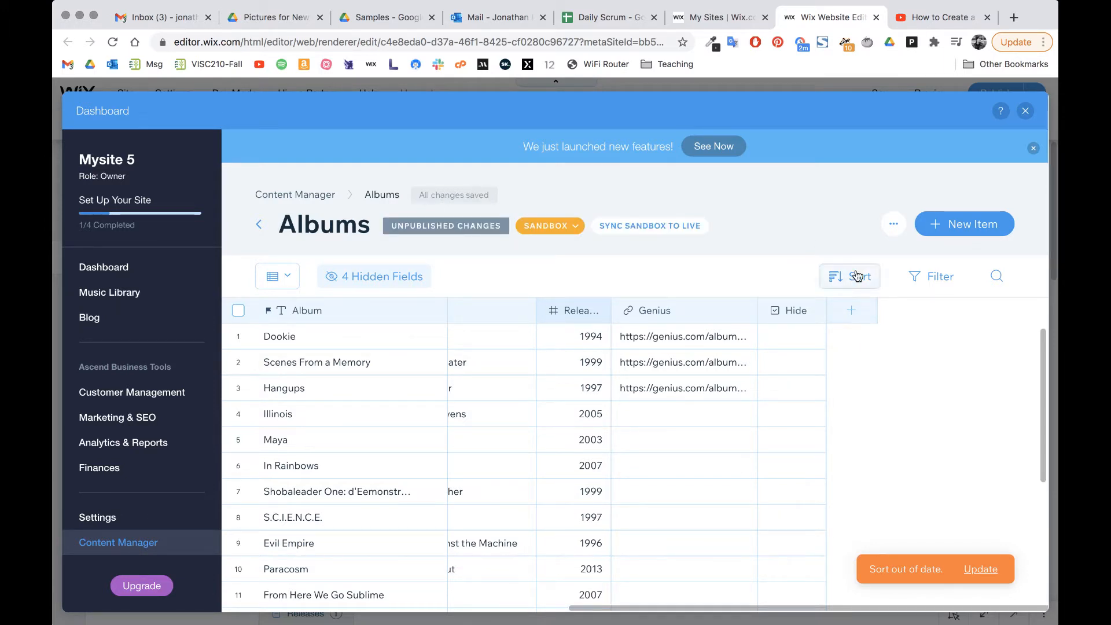
Look through the album titles and artists in the Albums collection to judge which ones count as electronic music
click(857, 321)
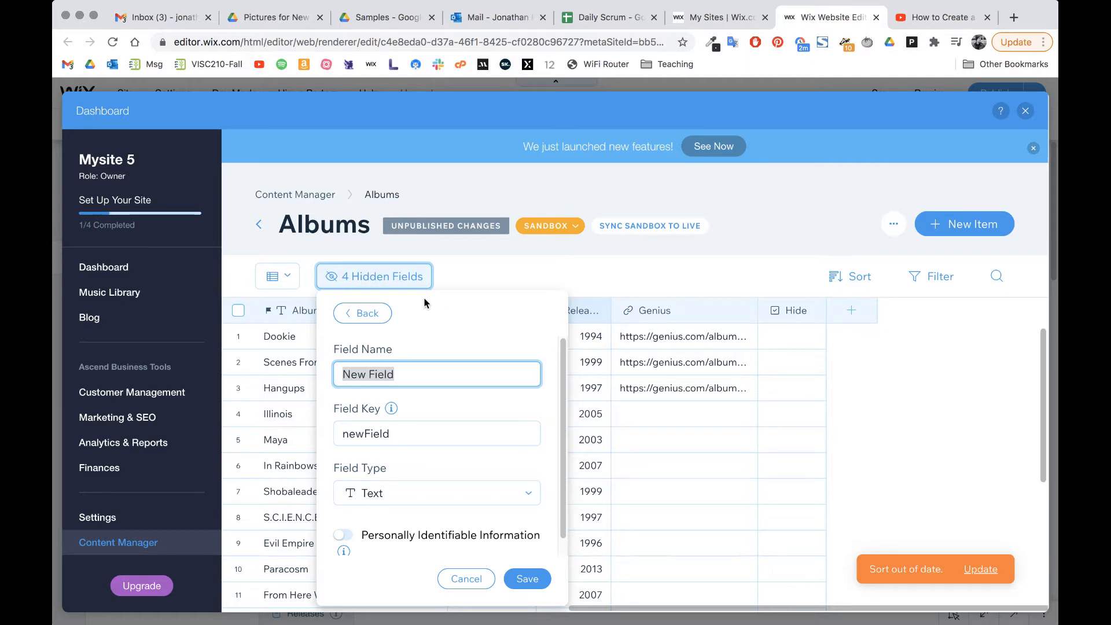
click(622, 259)
scroll(434, 462, down, 2)
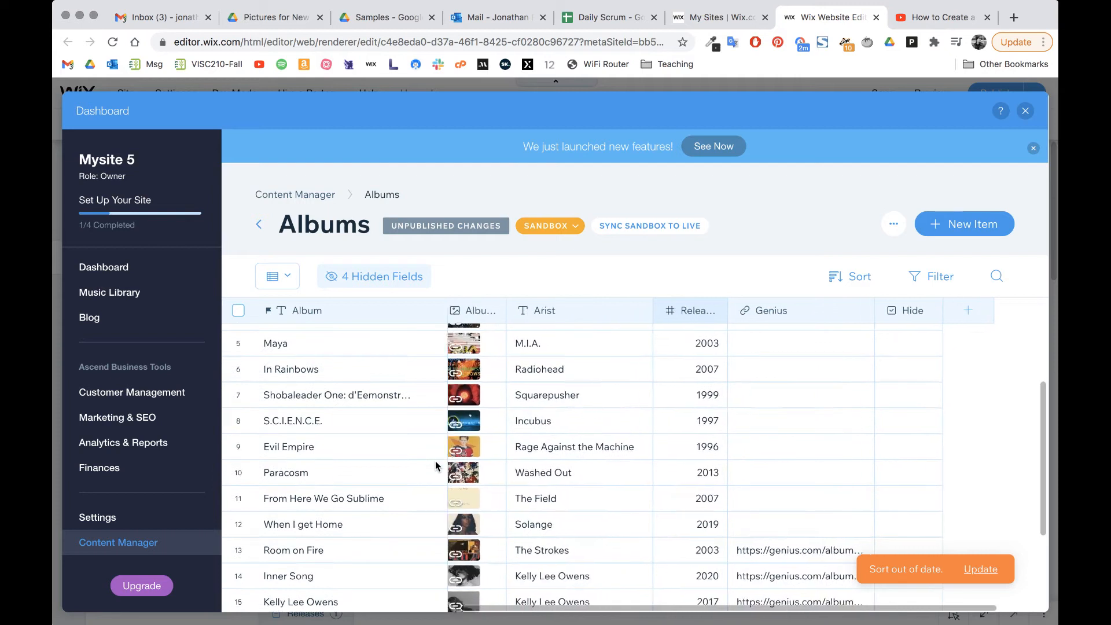
scroll(435, 466, up, 2)
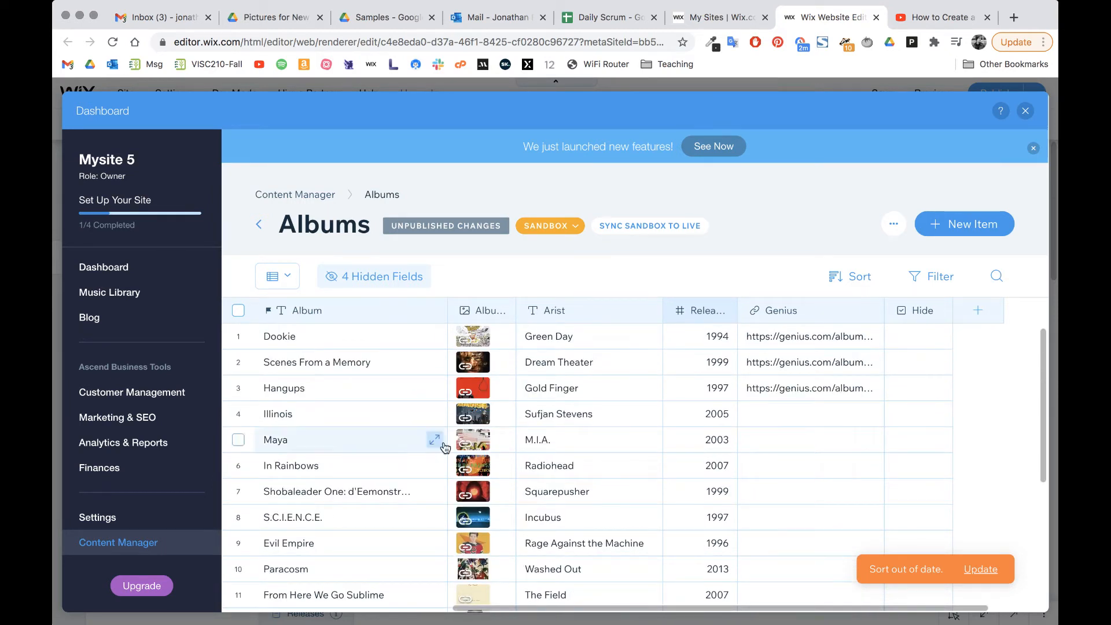
scroll(501, 513, down, 5)
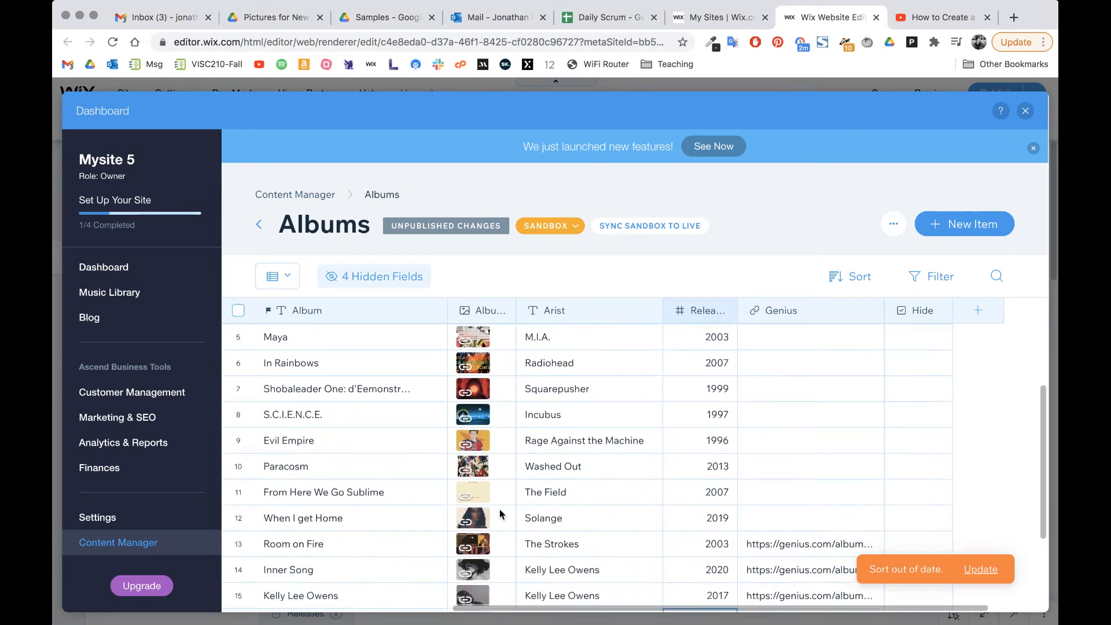
scroll(500, 513, down, 2)
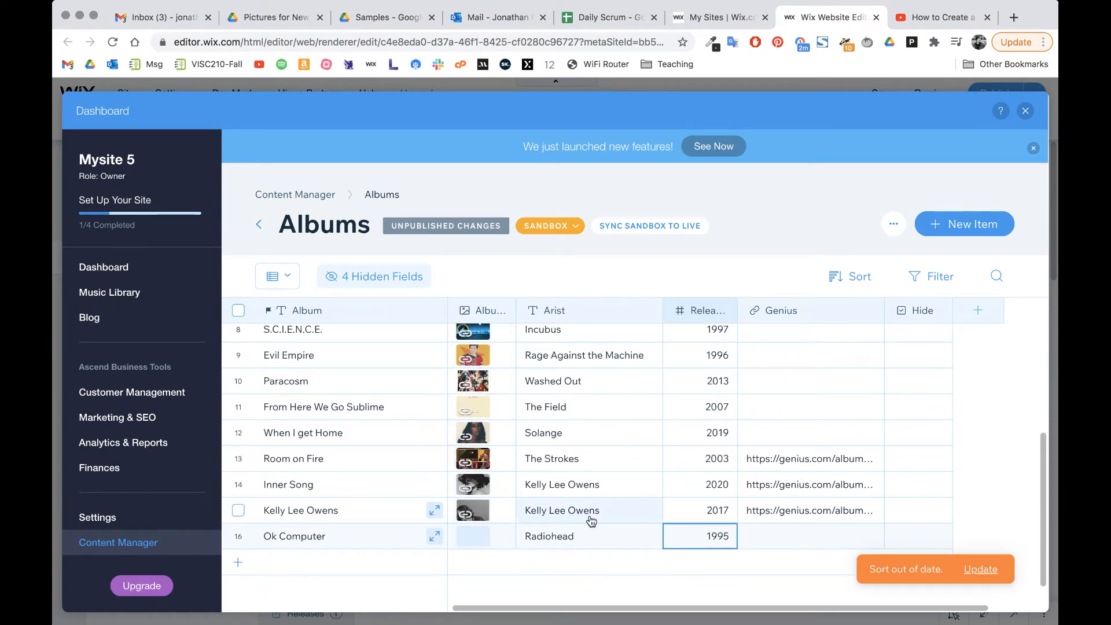
scroll(589, 515, up, 2)
scroll(589, 515, up, 6)
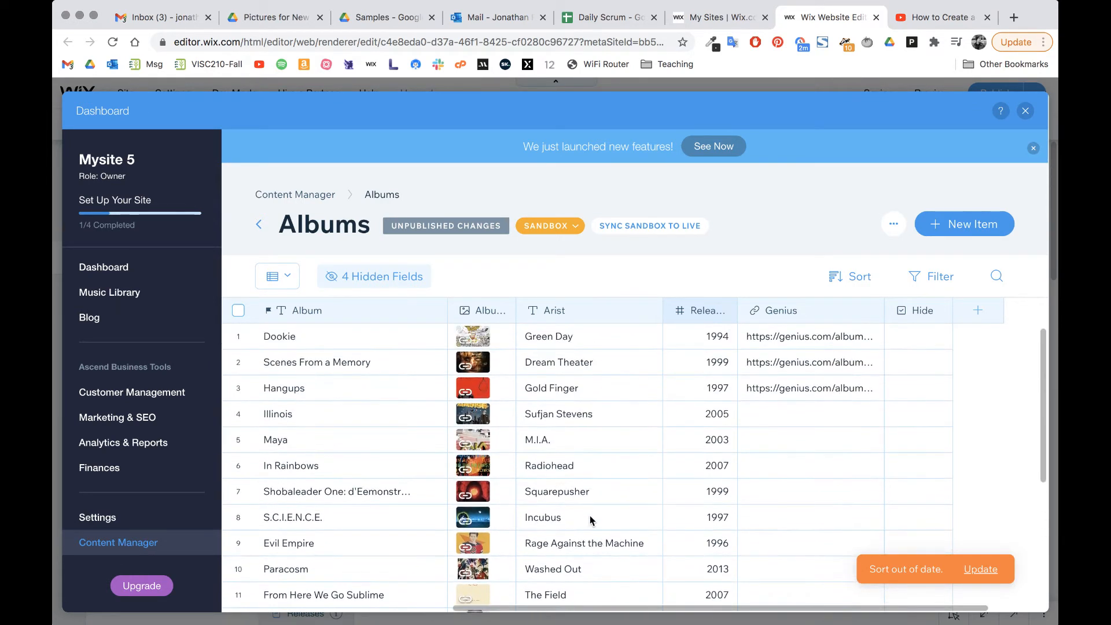
scroll(595, 477, down, 5)
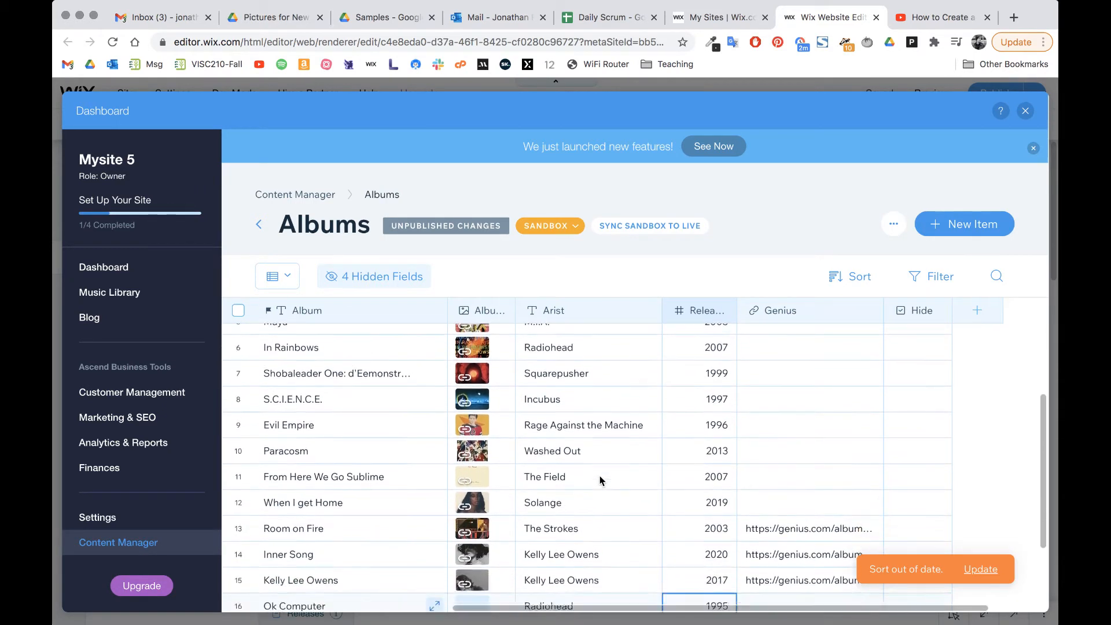
scroll(600, 480, down, 1)
scroll(555, 369, up, 5)
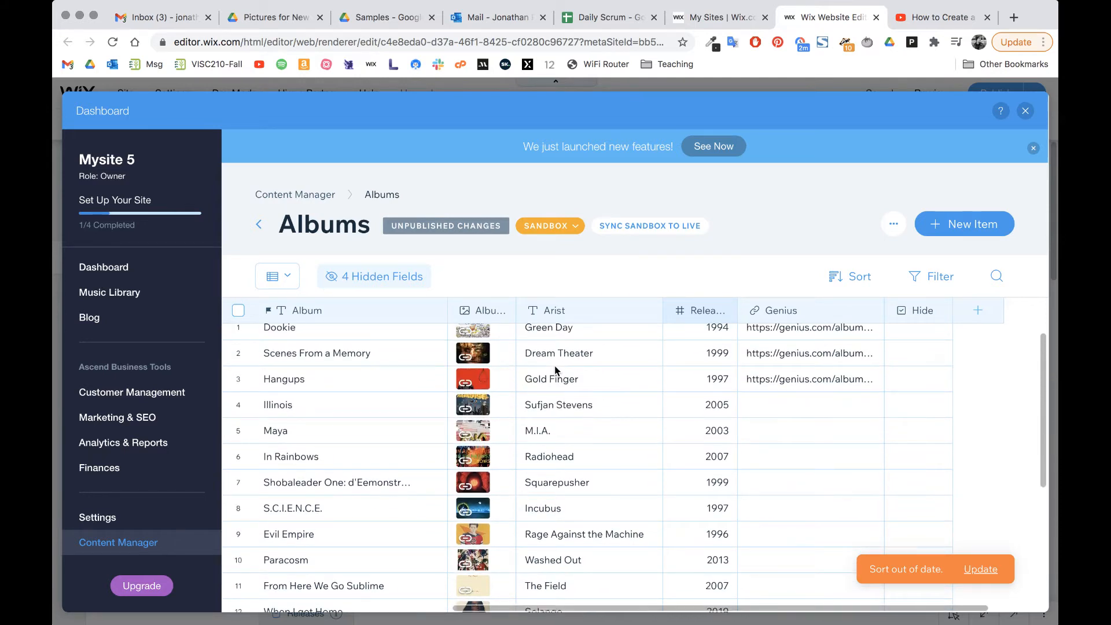
scroll(555, 369, up, 1)
Add a Boolean field named Electronic to the Albums collection and narrow its column
scroll(555, 367, right, 2)
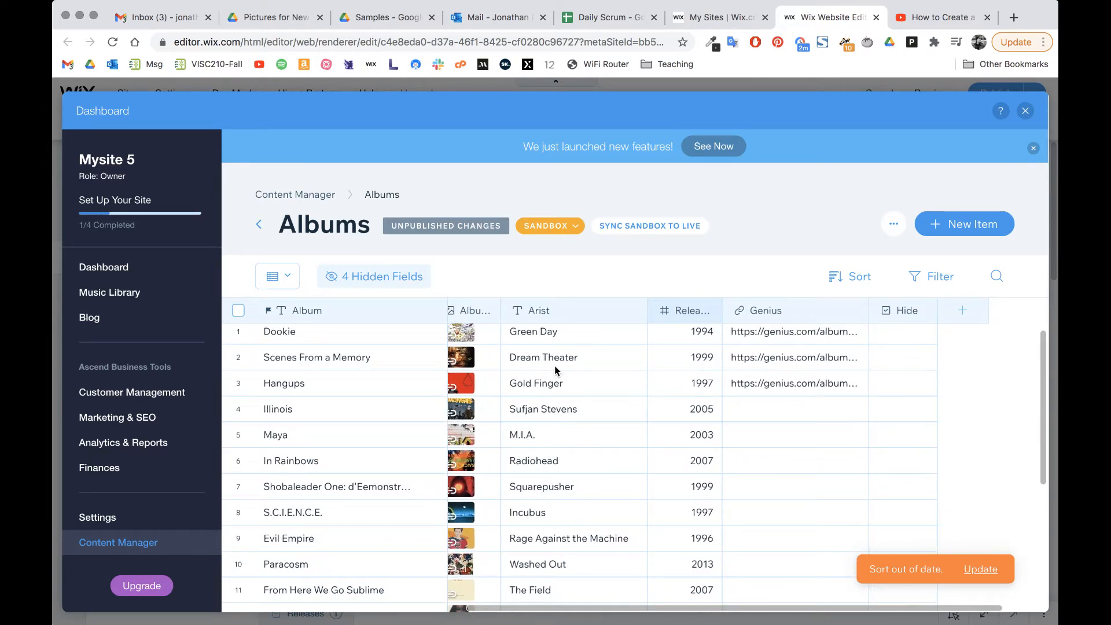
click(955, 305)
text(Electronic)
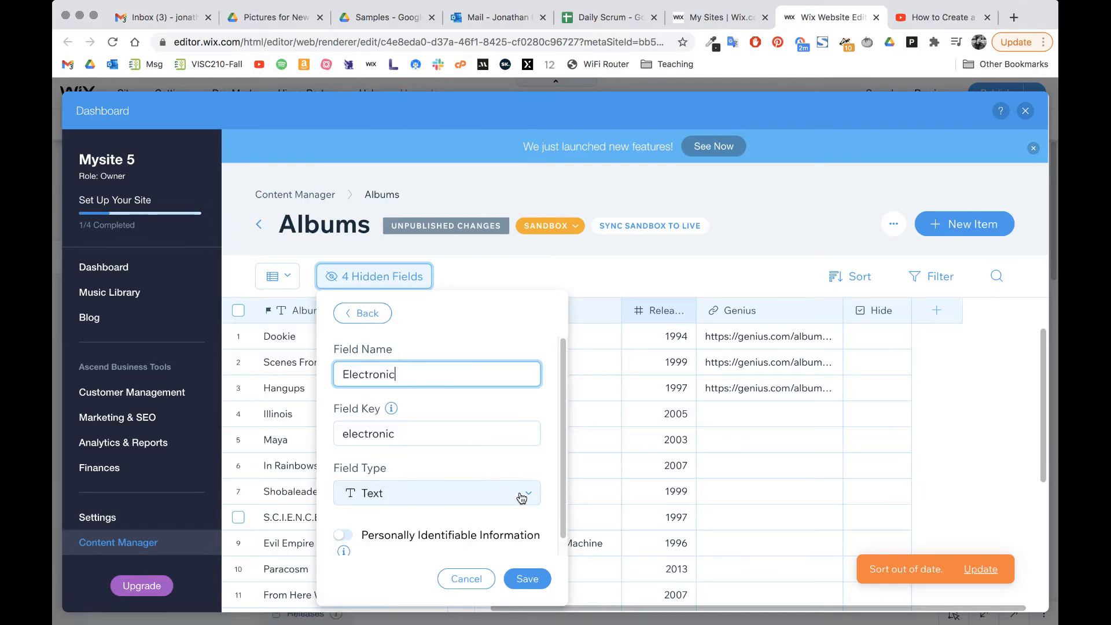
click(522, 496)
click(445, 566)
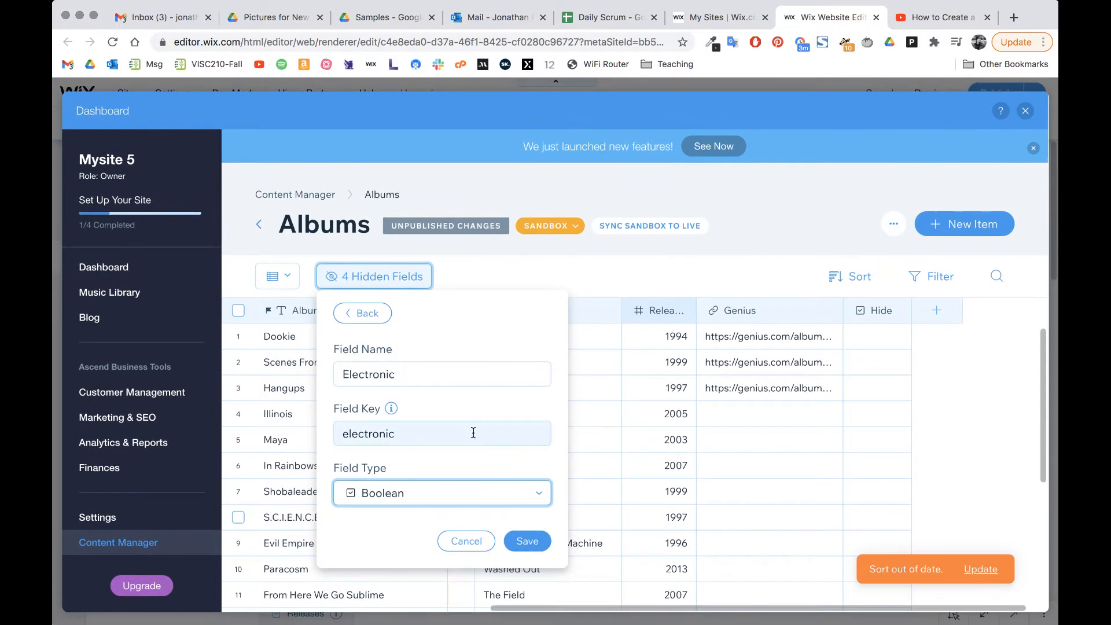
click(526, 542)
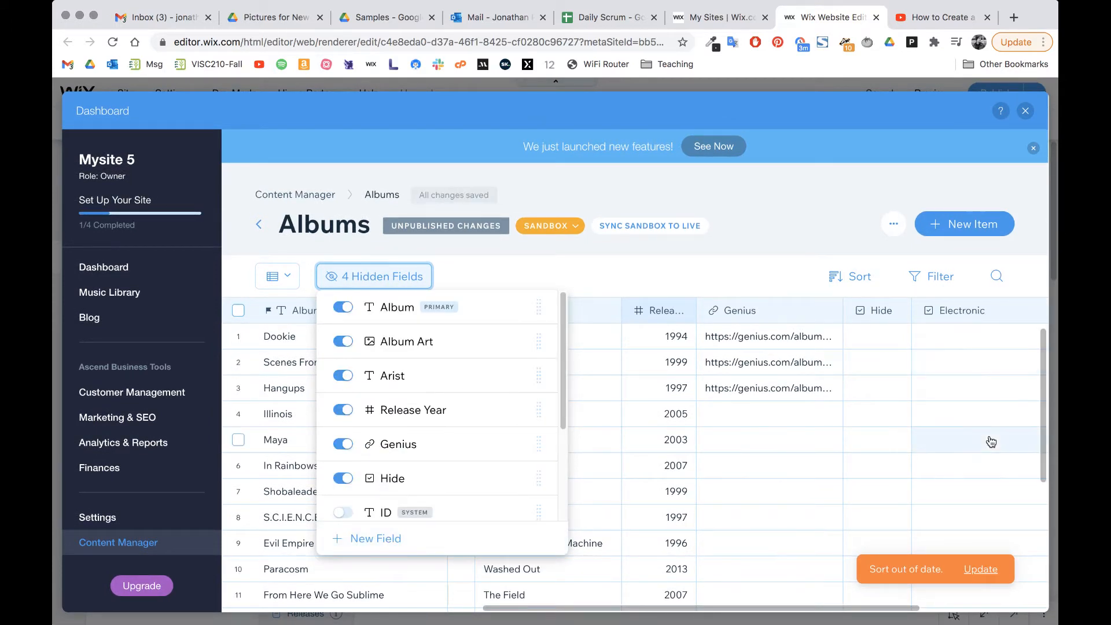
scroll(984, 428, right, 3)
drag(901, 312, 849, 320)
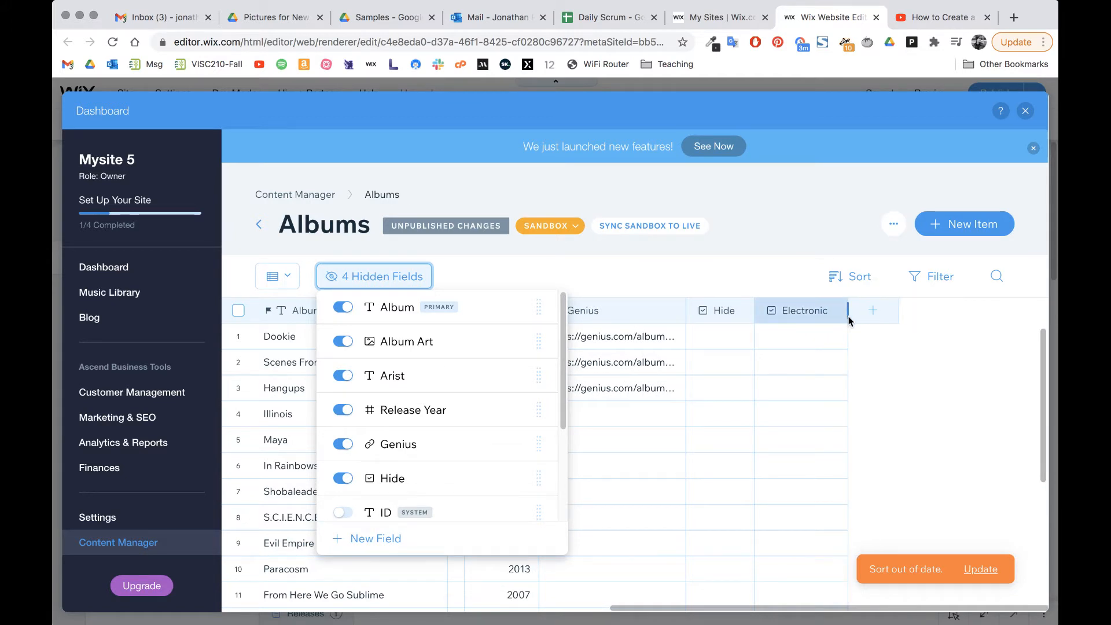
click(581, 256)
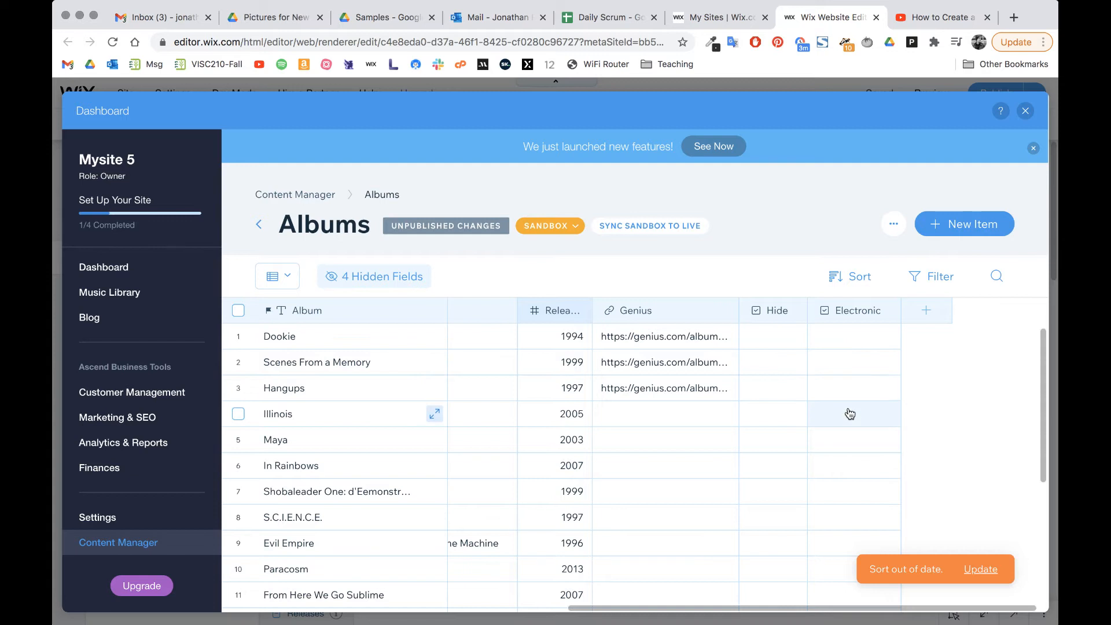
Mark the albums Maya and Shobaleader One as Electronic
click(847, 445)
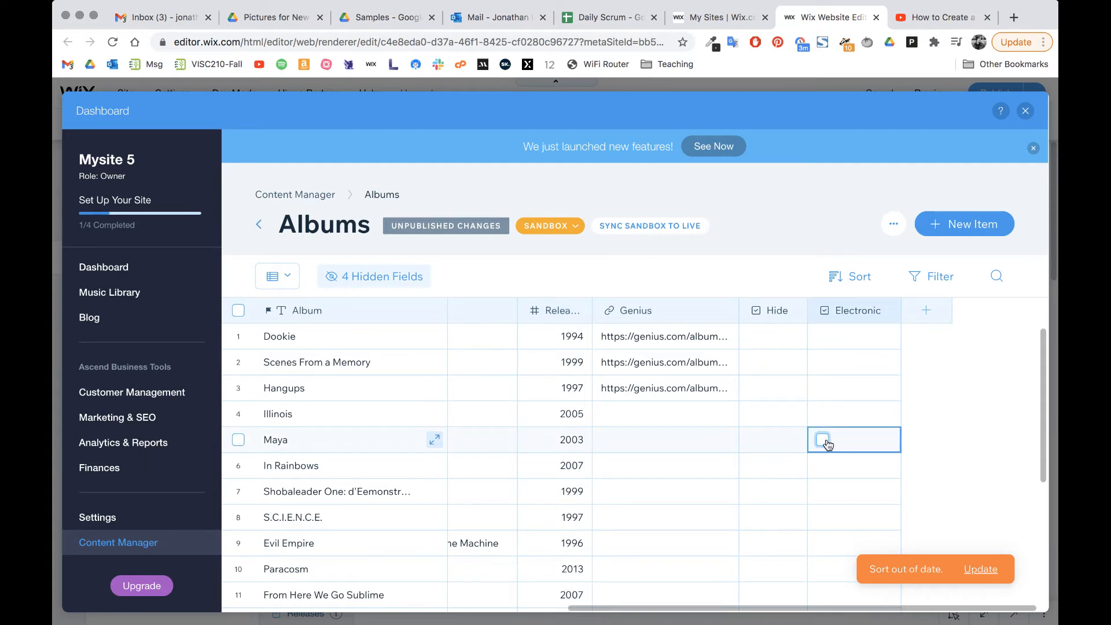
click(822, 440)
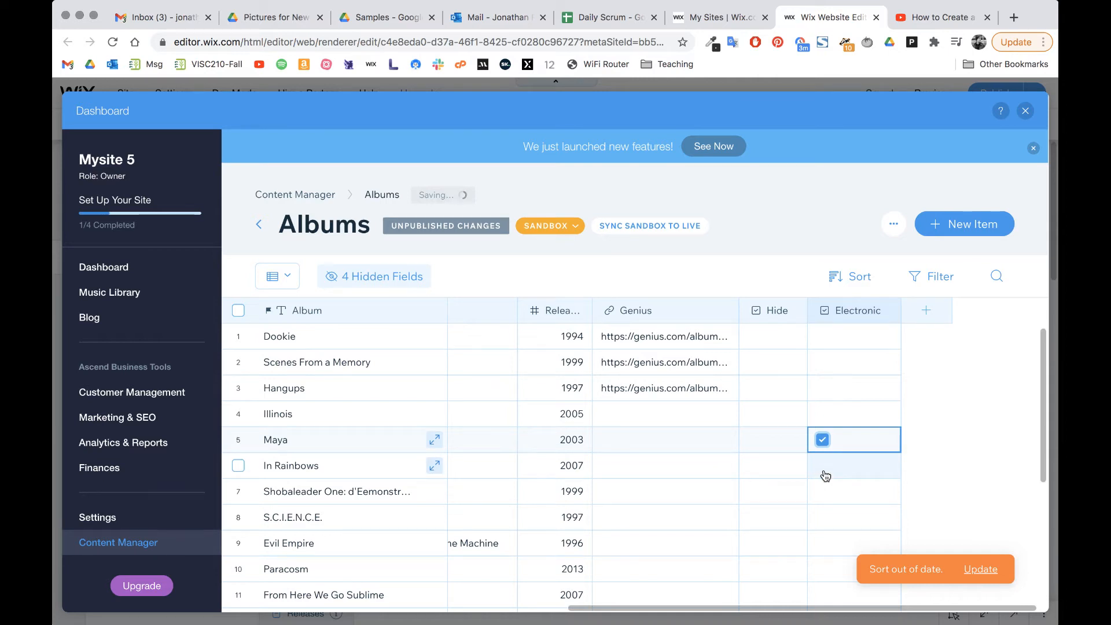
scroll(824, 470, down, 3)
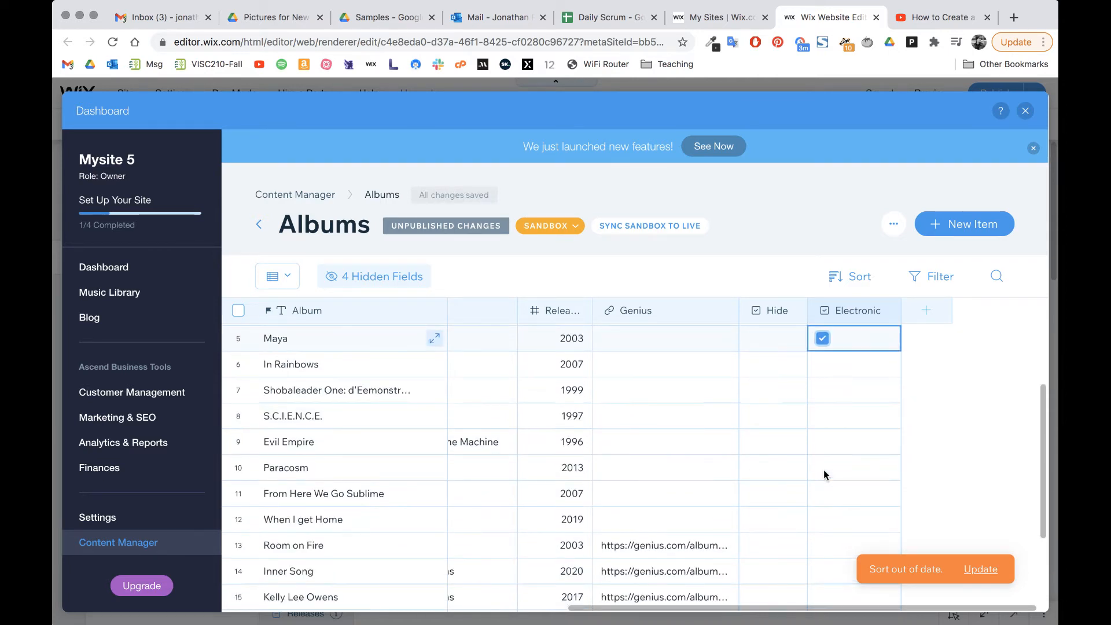
click(816, 379)
click(822, 378)
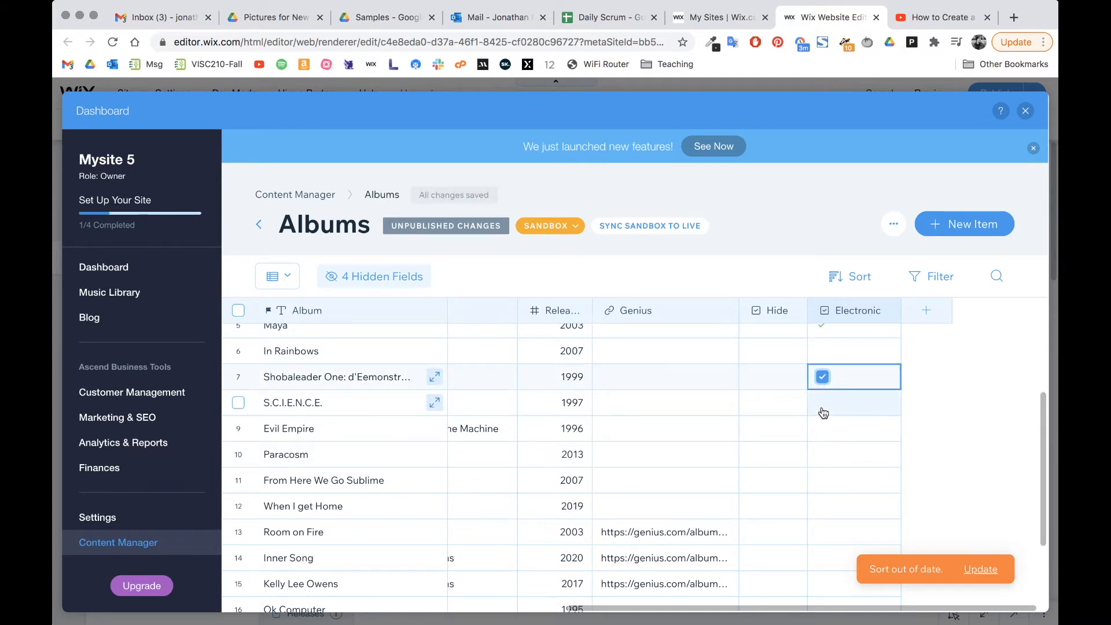
Mark the albums Inner Song, Kelly Lee Owens and Ok Computer as Electronic
scroll(823, 417, down, 2)
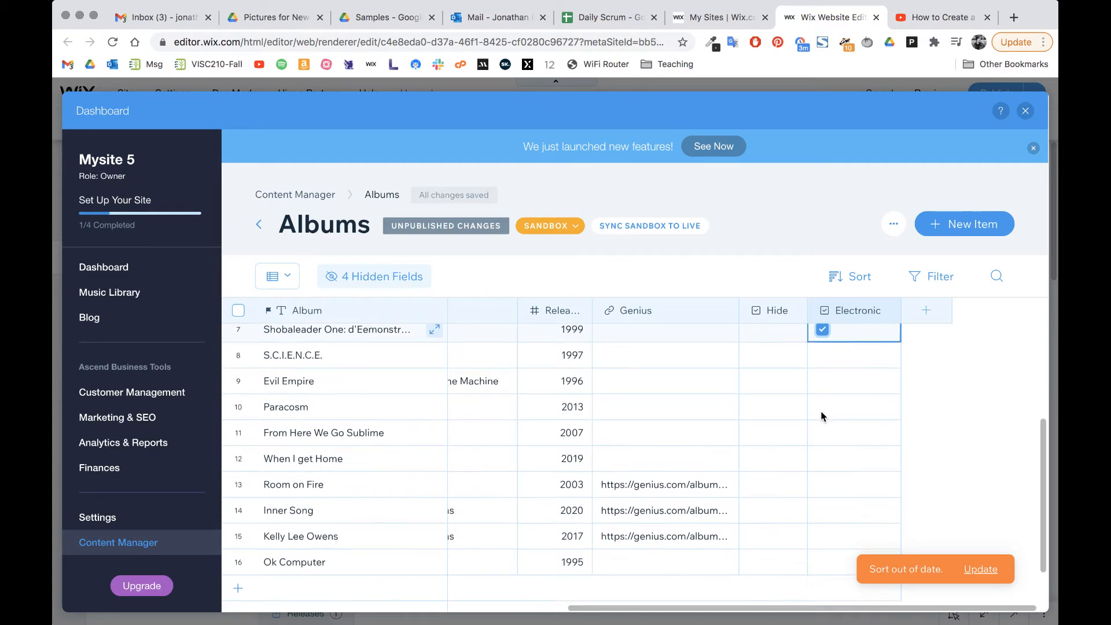
scroll(821, 416, down, 2)
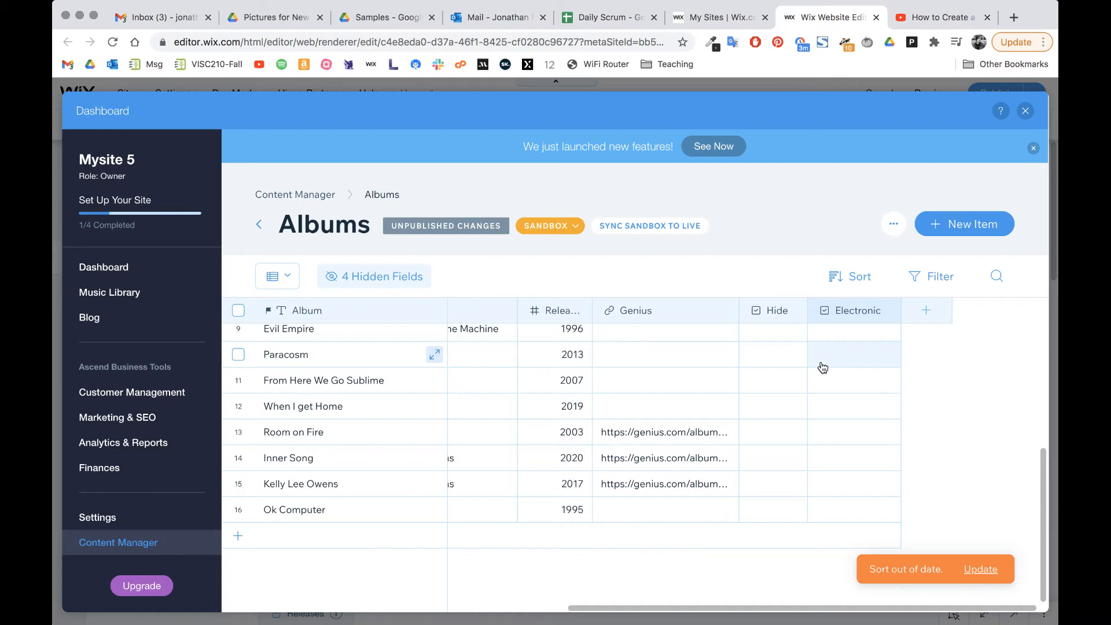
scroll(823, 367, down, 1)
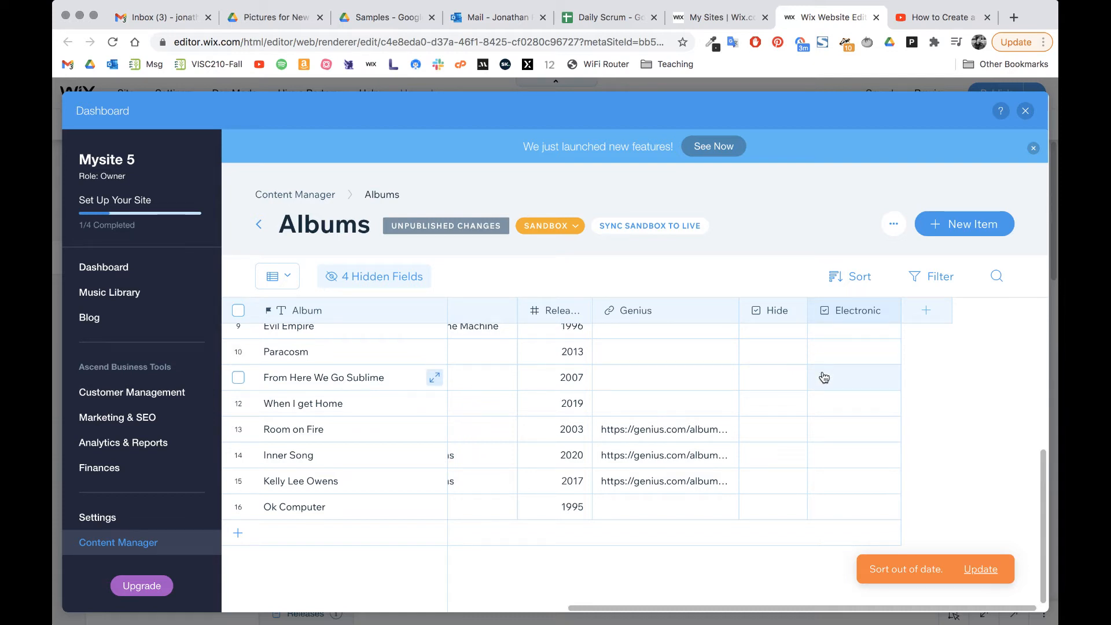
click(822, 462)
click(822, 462)
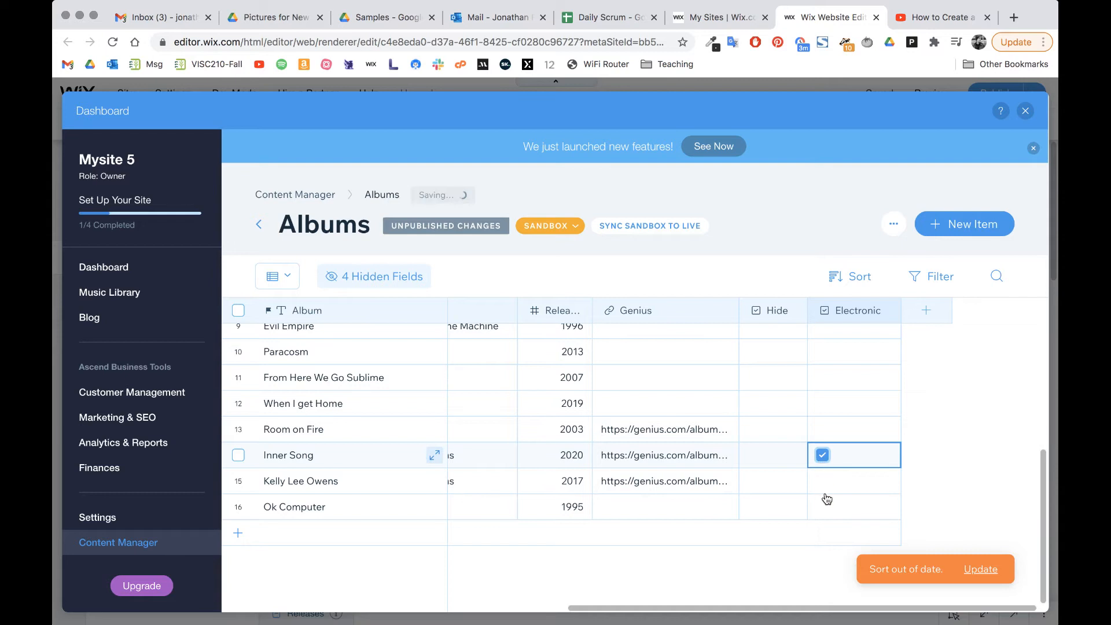
click(823, 489)
click(821, 485)
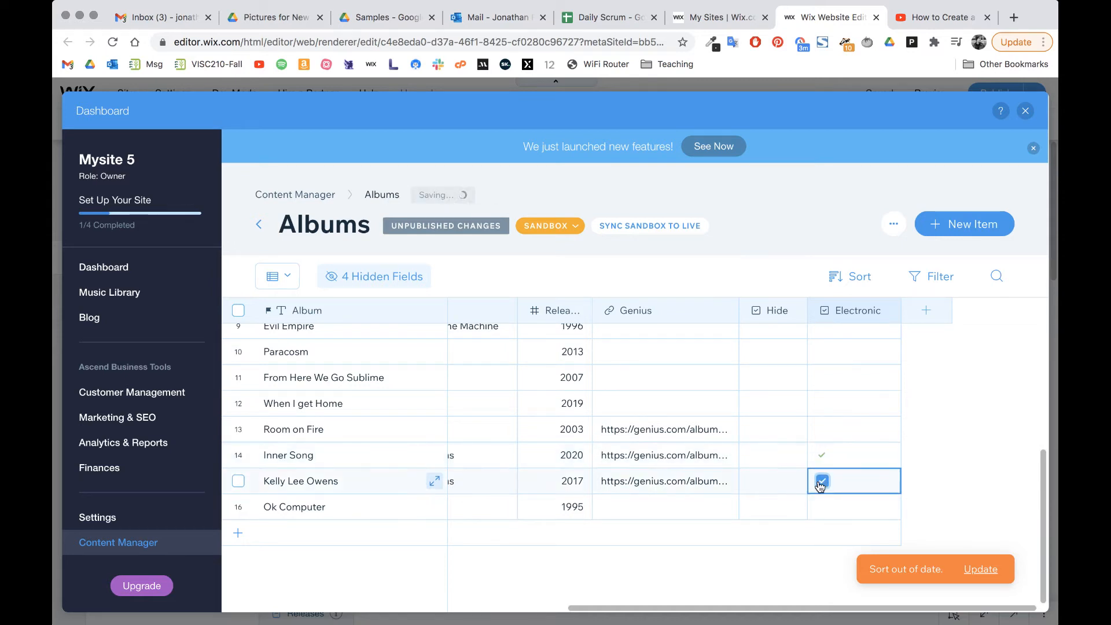
click(825, 513)
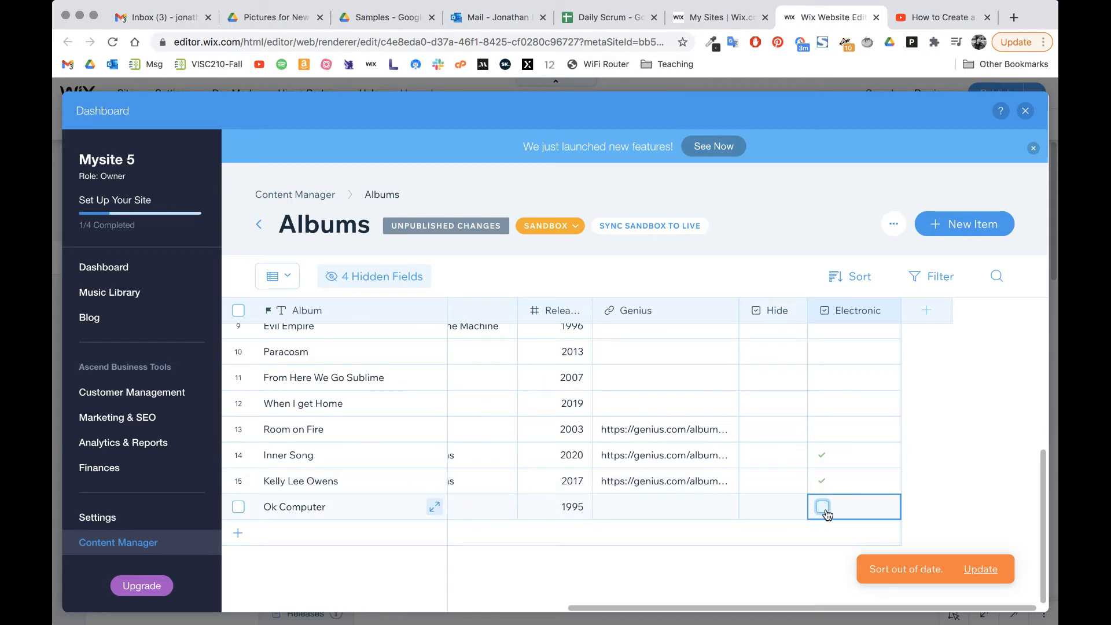
click(823, 509)
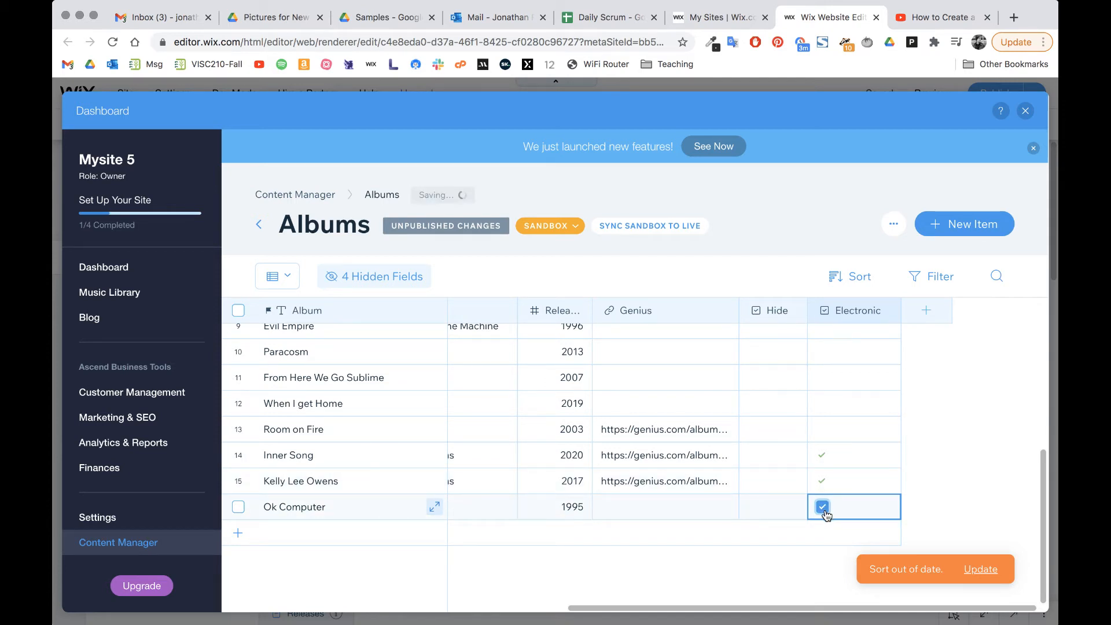
Sync all 16 sandbox items of the Albums collection to live
scroll(877, 471, up, 3)
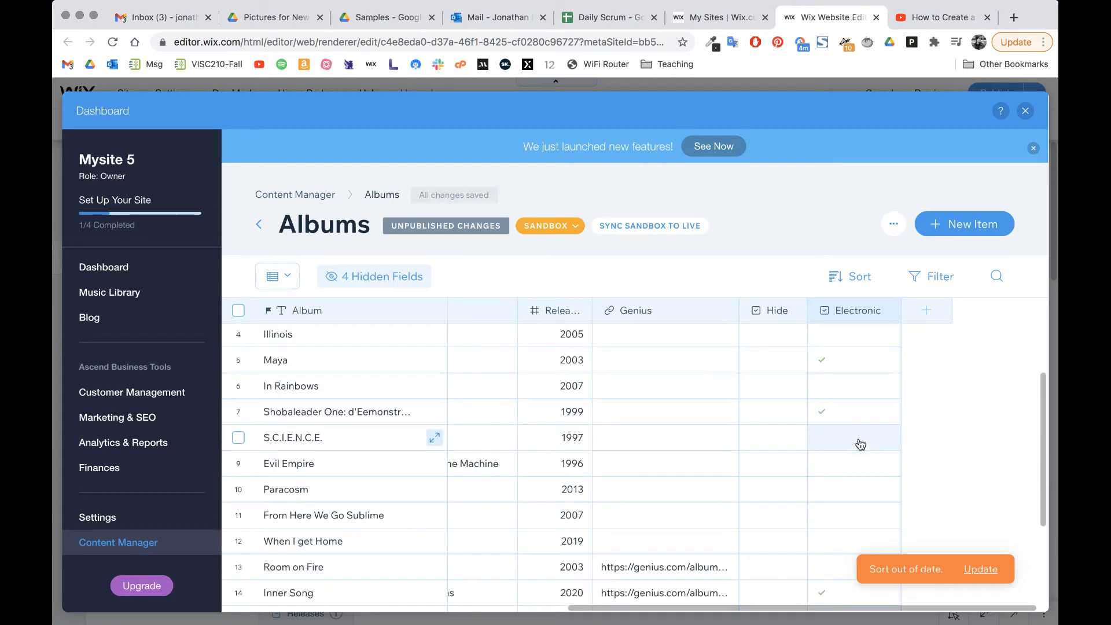
scroll(858, 443, up, 2)
scroll(859, 443, down, 5)
scroll(859, 444, up, 3)
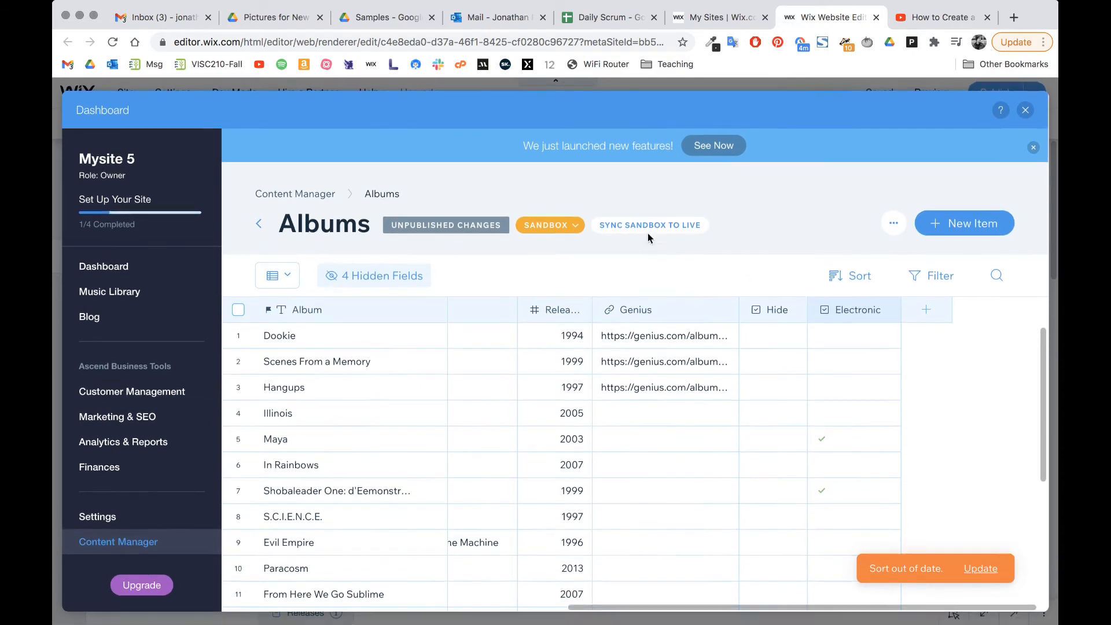
scroll(689, 434, down, 1)
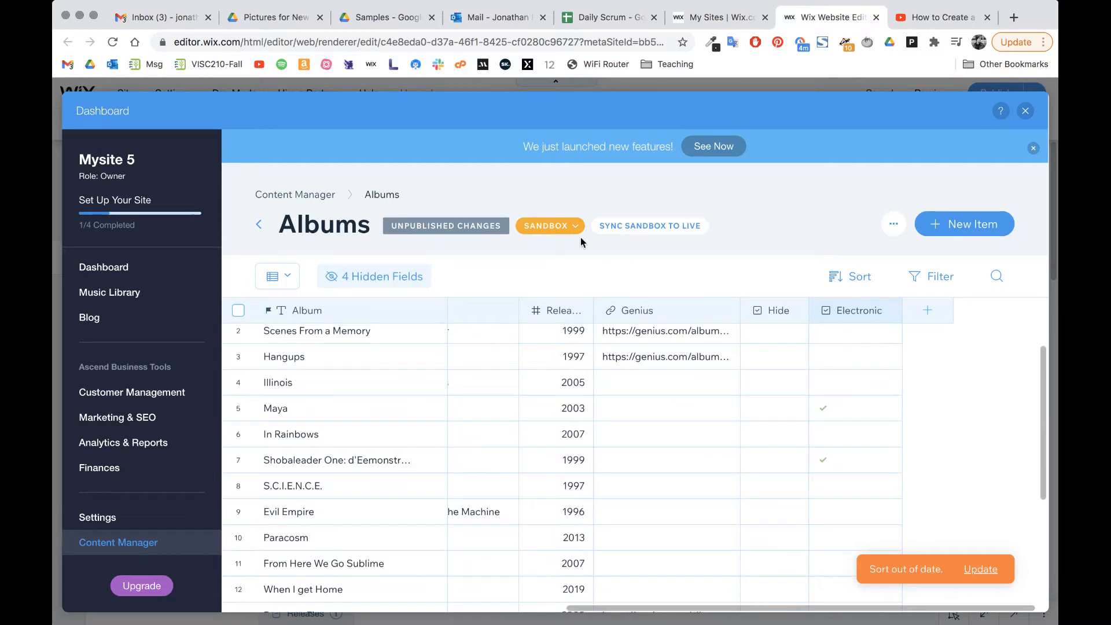
click(642, 227)
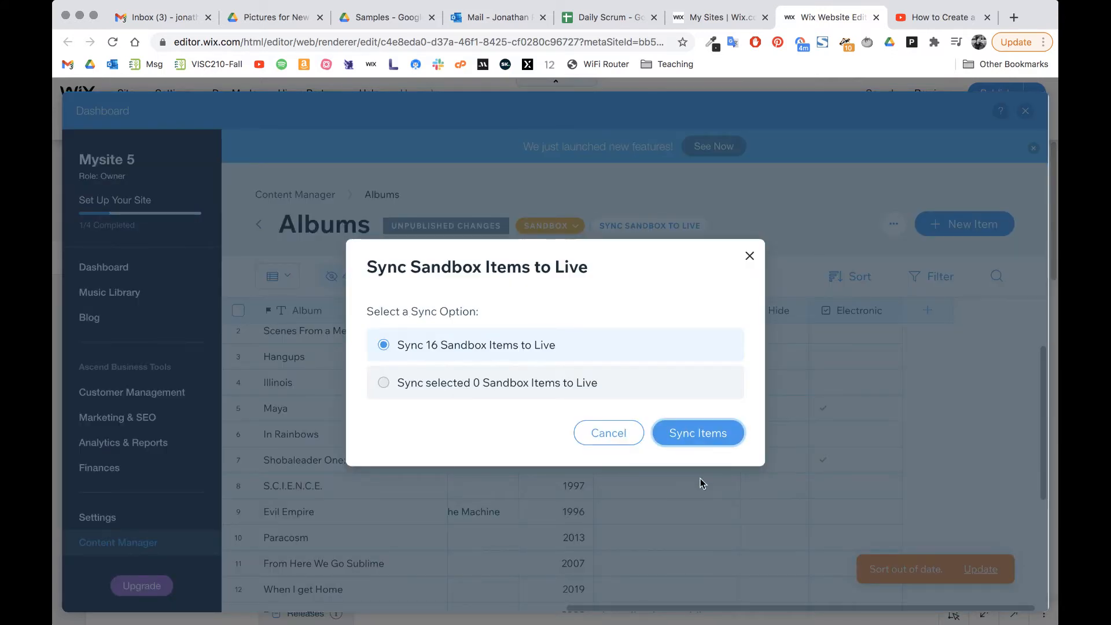
click(707, 432)
click(700, 394)
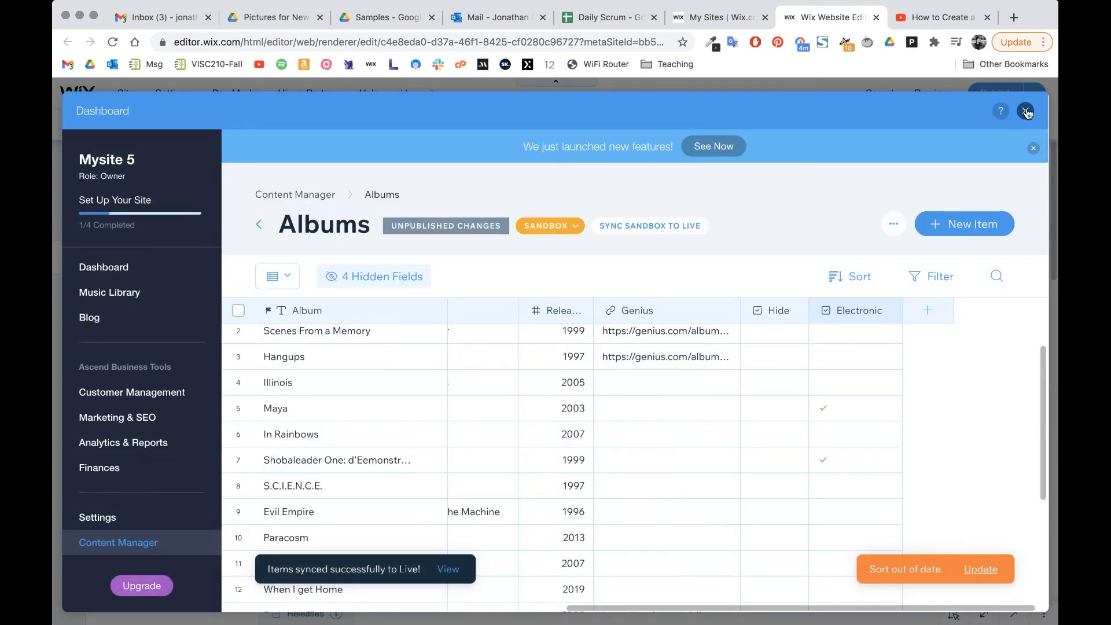
Leave the dashboard, duplicate the Releases page and name the copy Electronic
click(1026, 112)
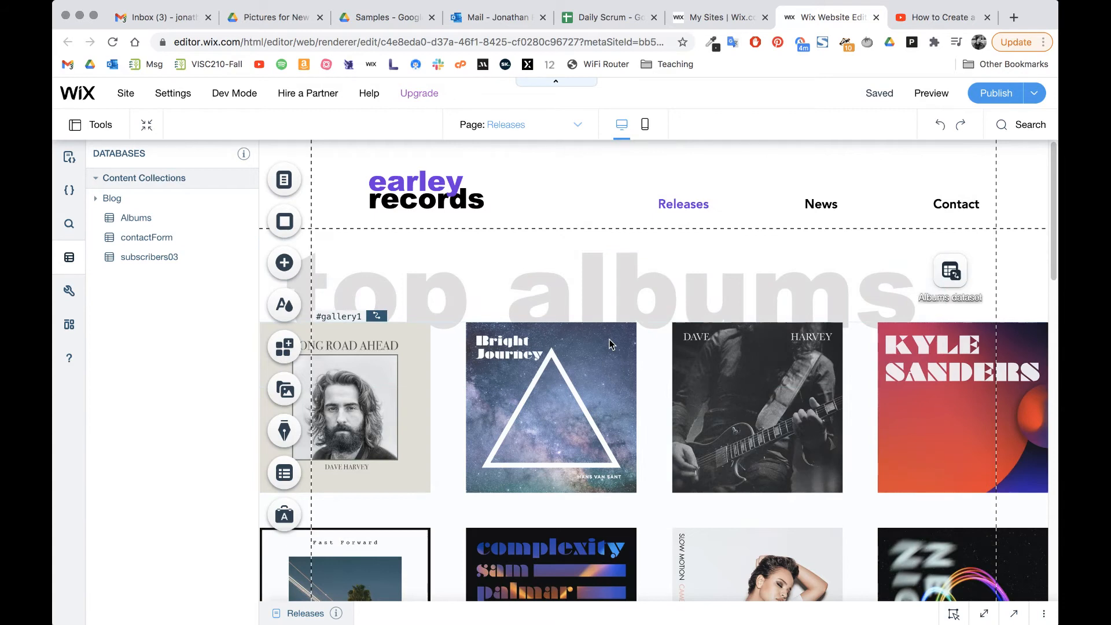
click(285, 182)
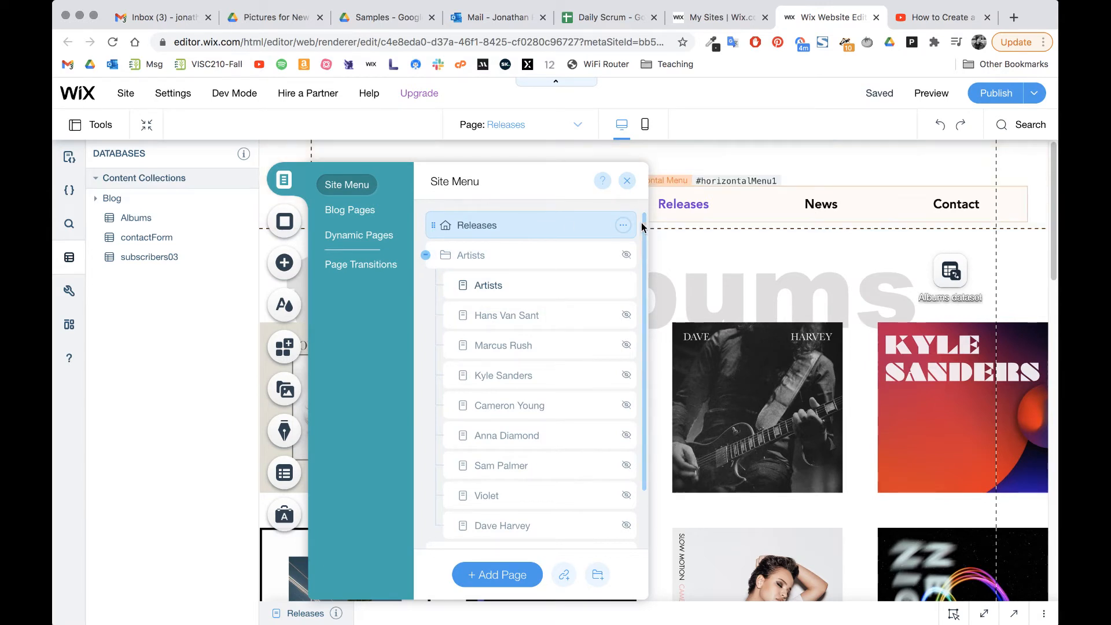
click(622, 225)
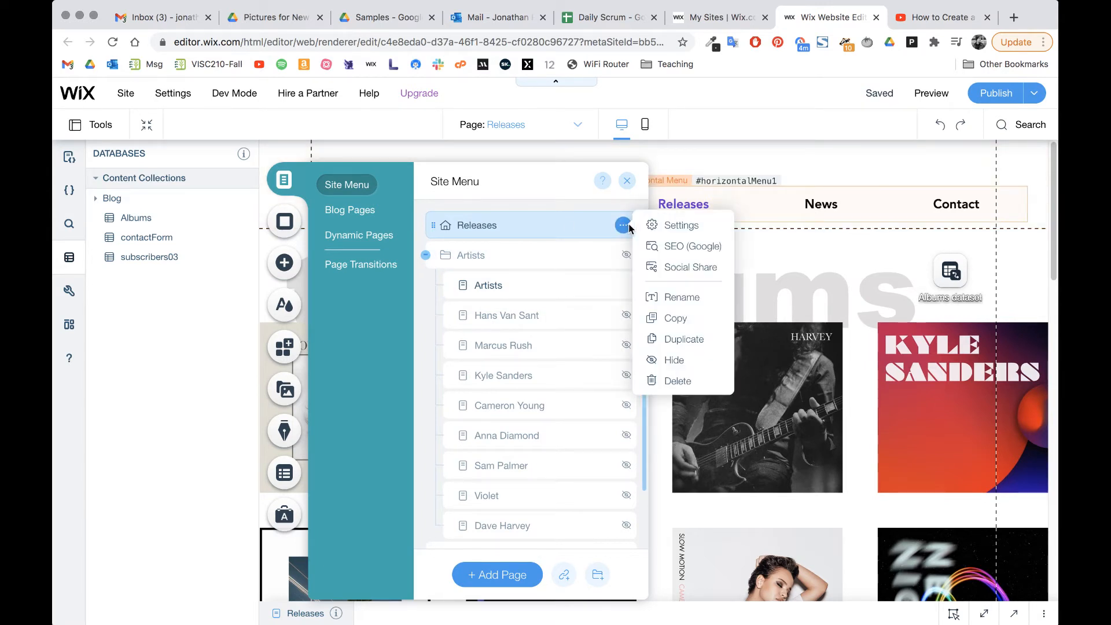
click(675, 338)
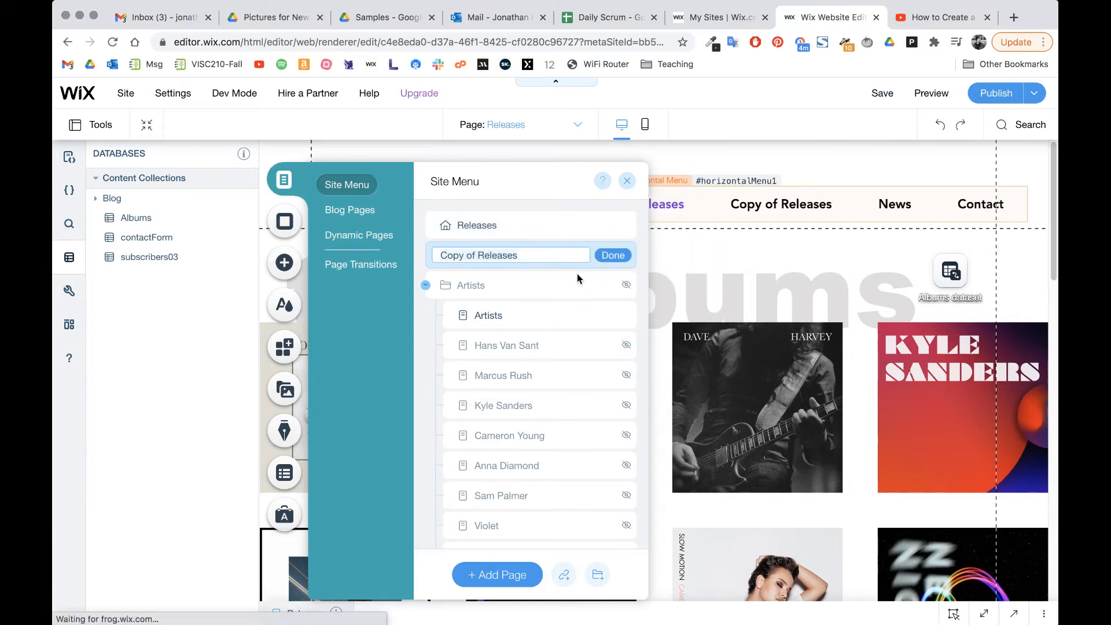
text(Elec)
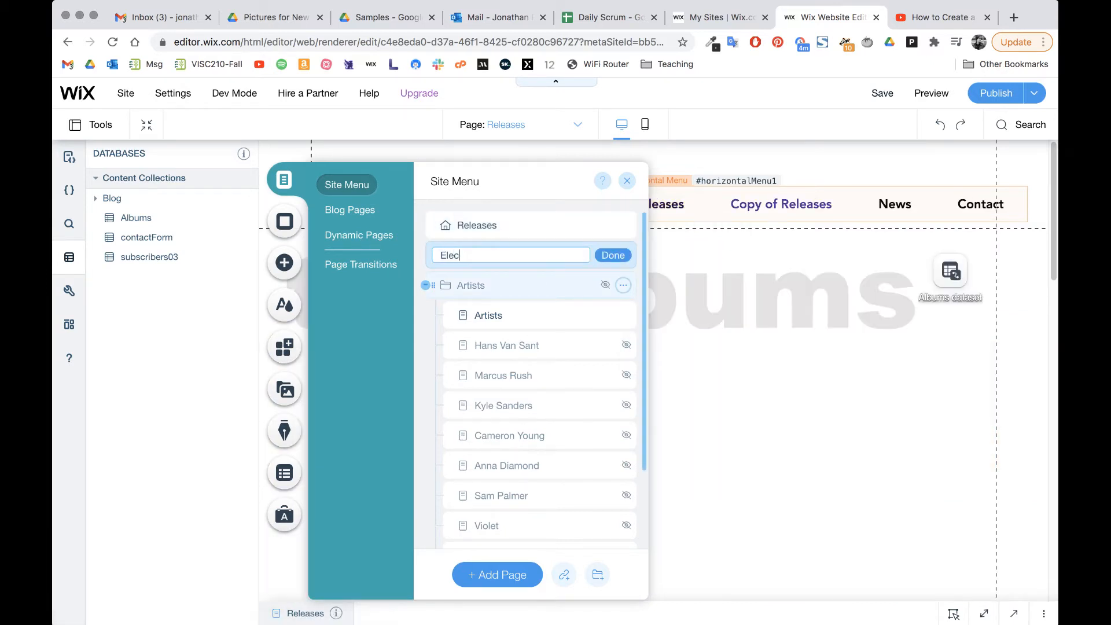
text(tronic)
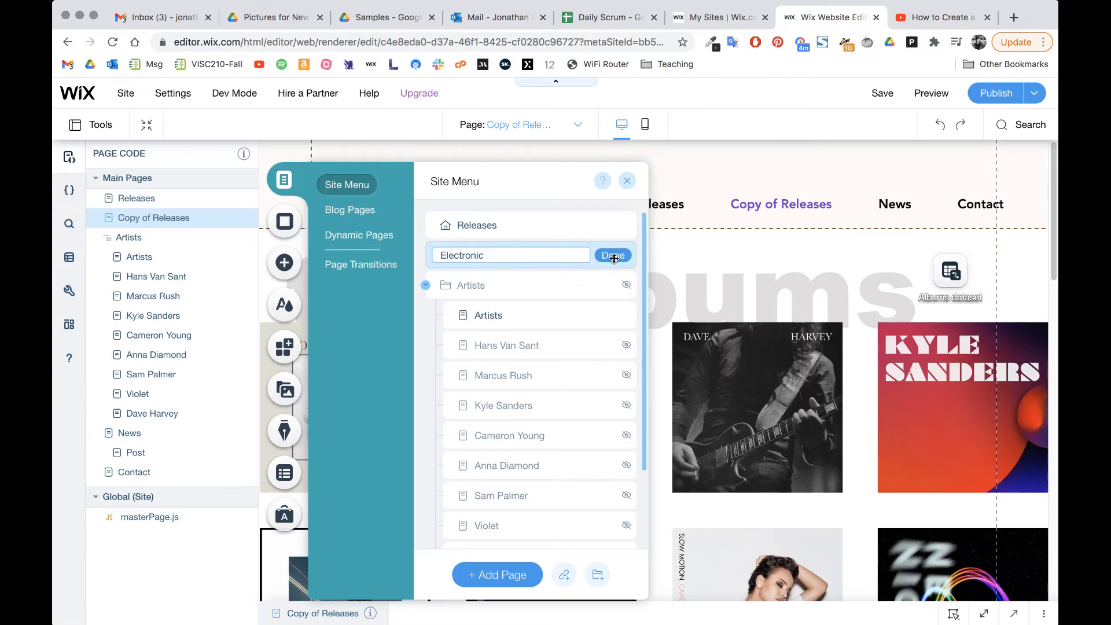
key(Return)
click(627, 181)
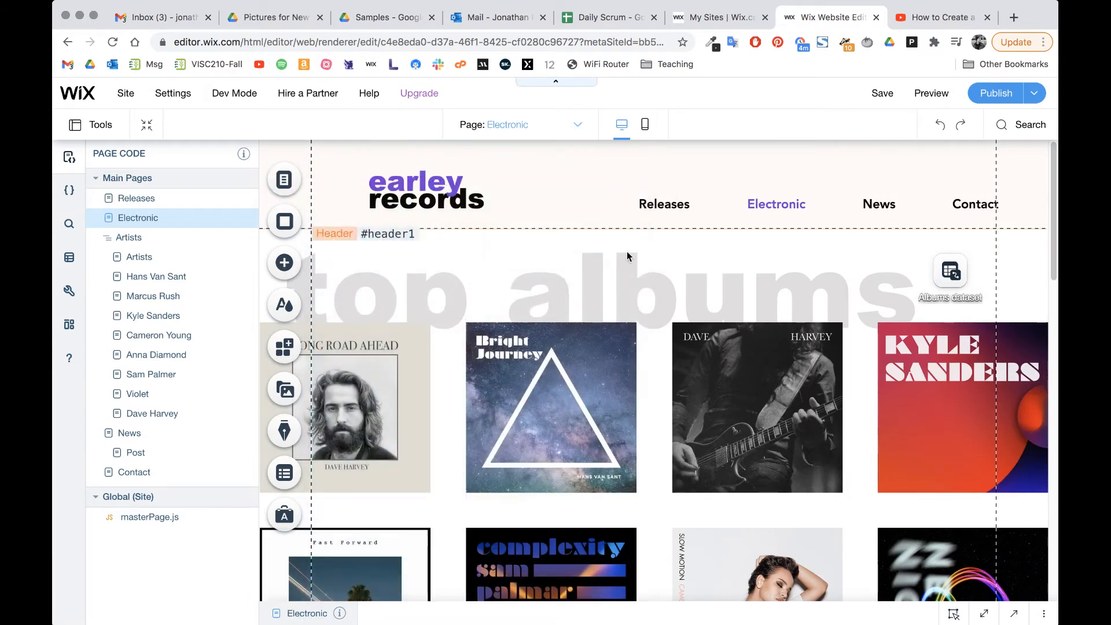
Replace the "top albums" heading on the Electronic page with "electron" and widen its text box
click(617, 271)
click(617, 271)
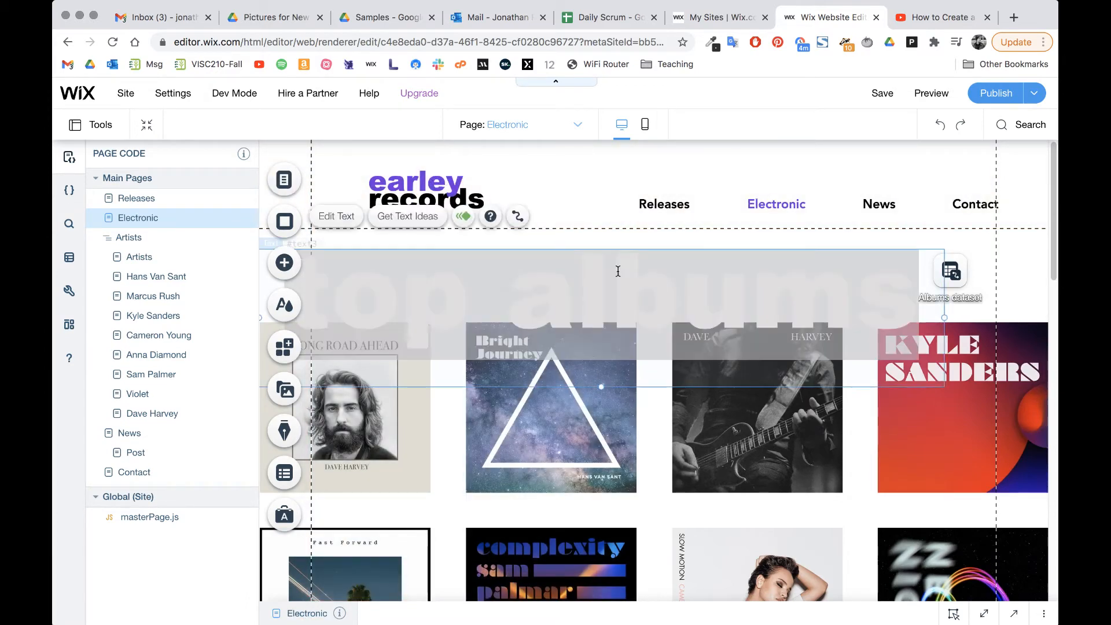
text(ele)
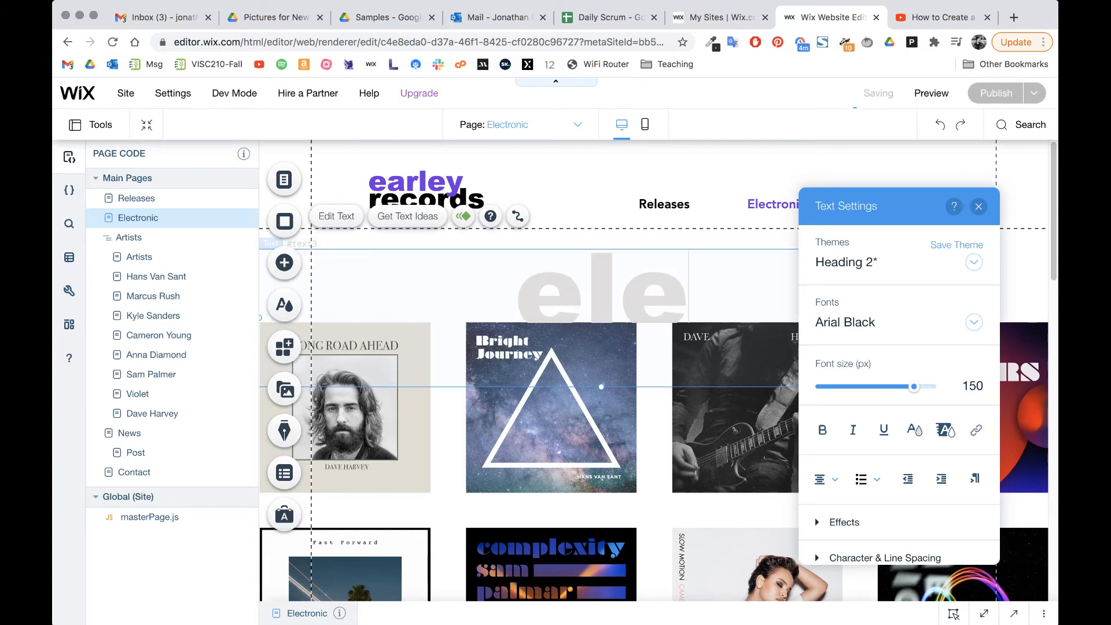
text(ctroni)
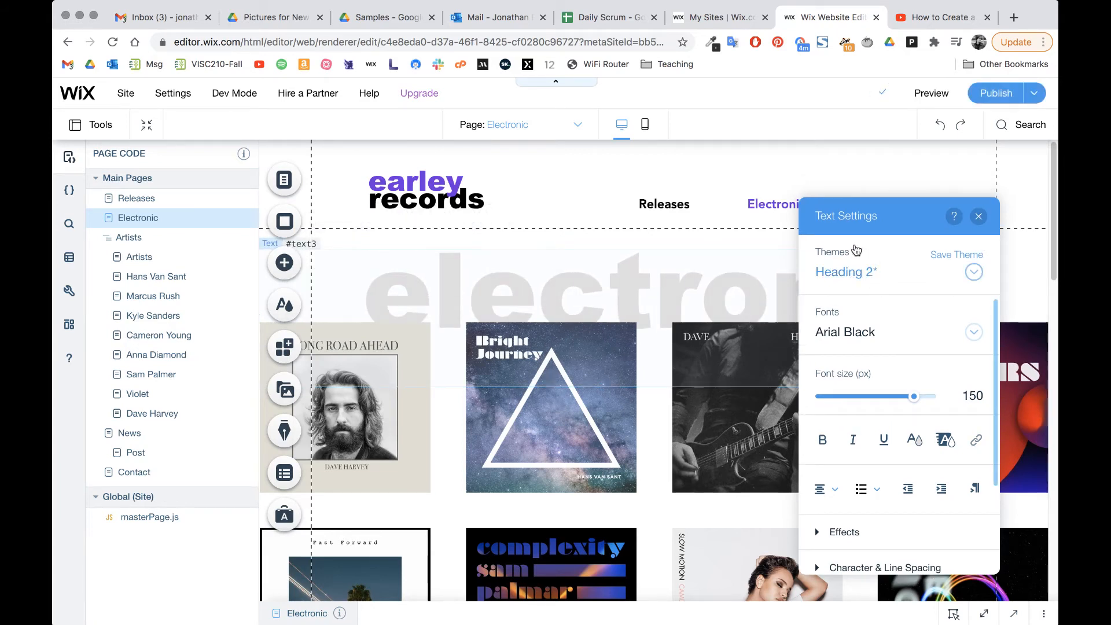
drag(855, 219, 871, 286)
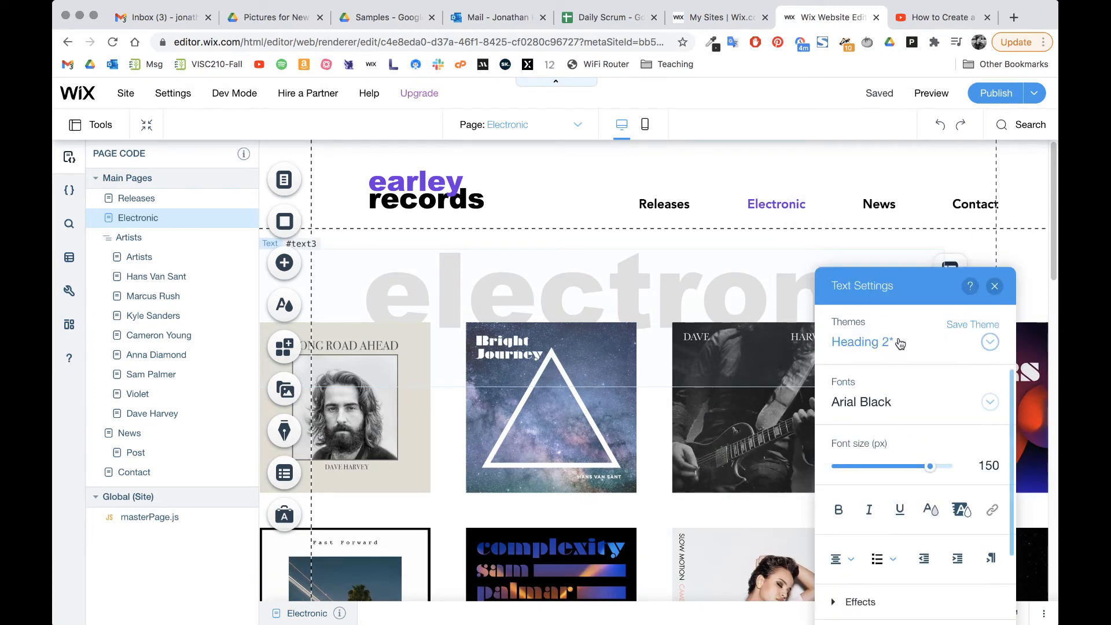
click(896, 260)
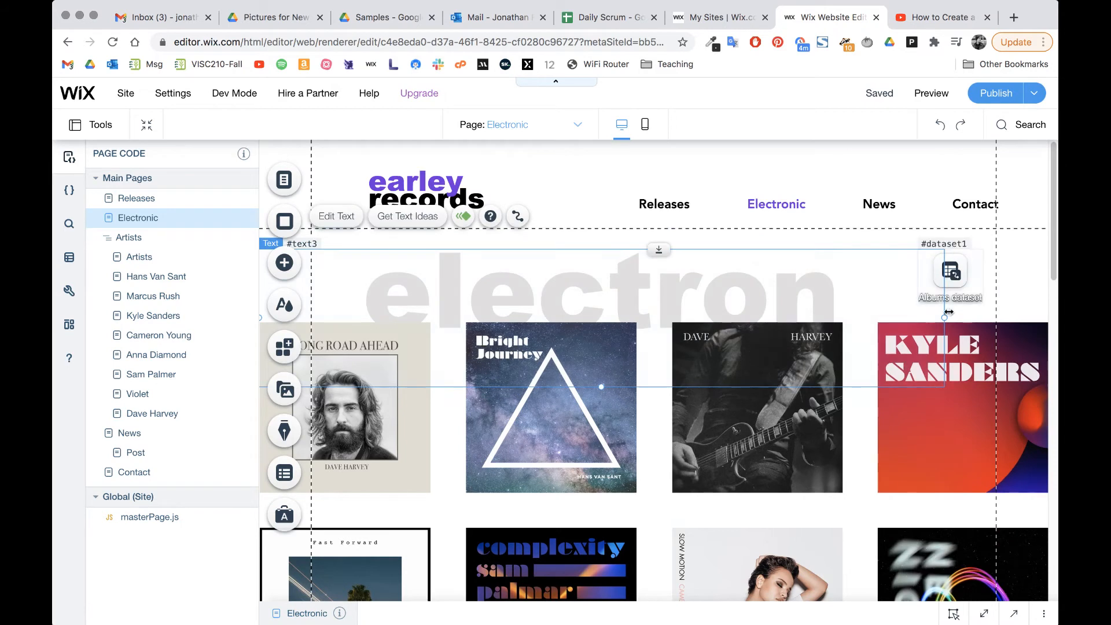
drag(944, 319, 1036, 318)
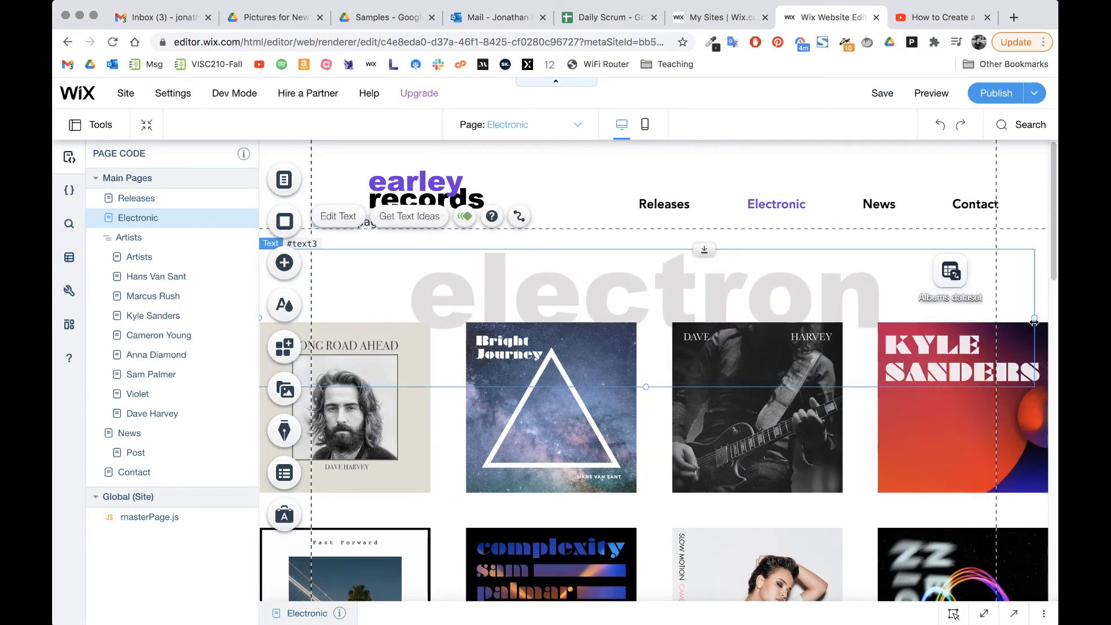
Reduce the heading's font size to 137 px and complete its text as "electronic"
double_click(749, 269)
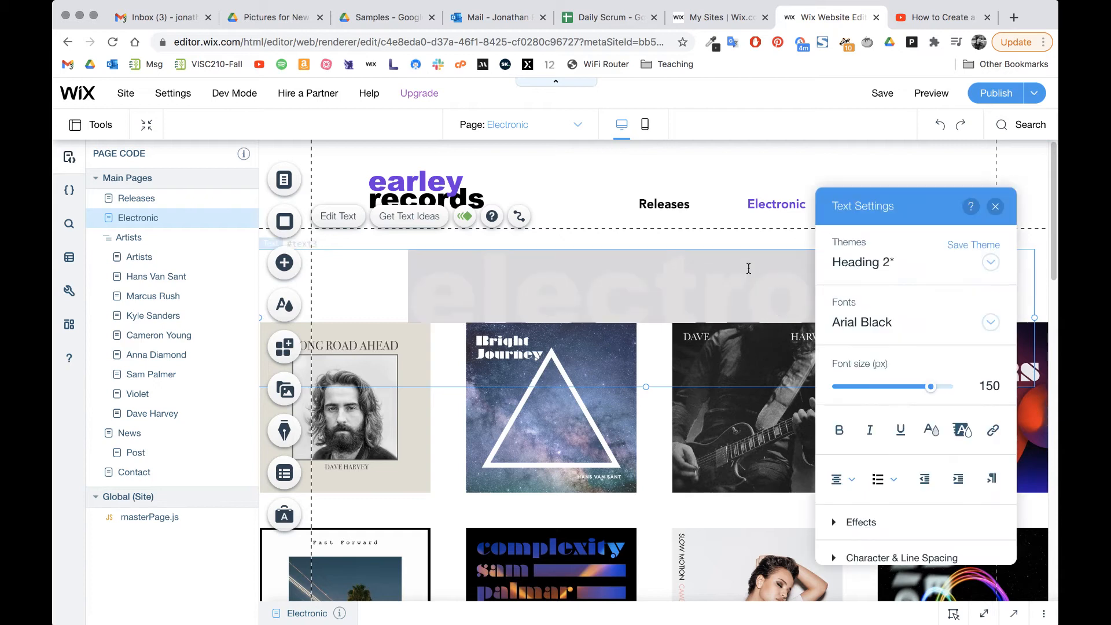
mouse_move(932, 387)
mouse_down()
mouse_move(910, 390)
mouse_move(922, 387)
mouse_up()
click(709, 287)
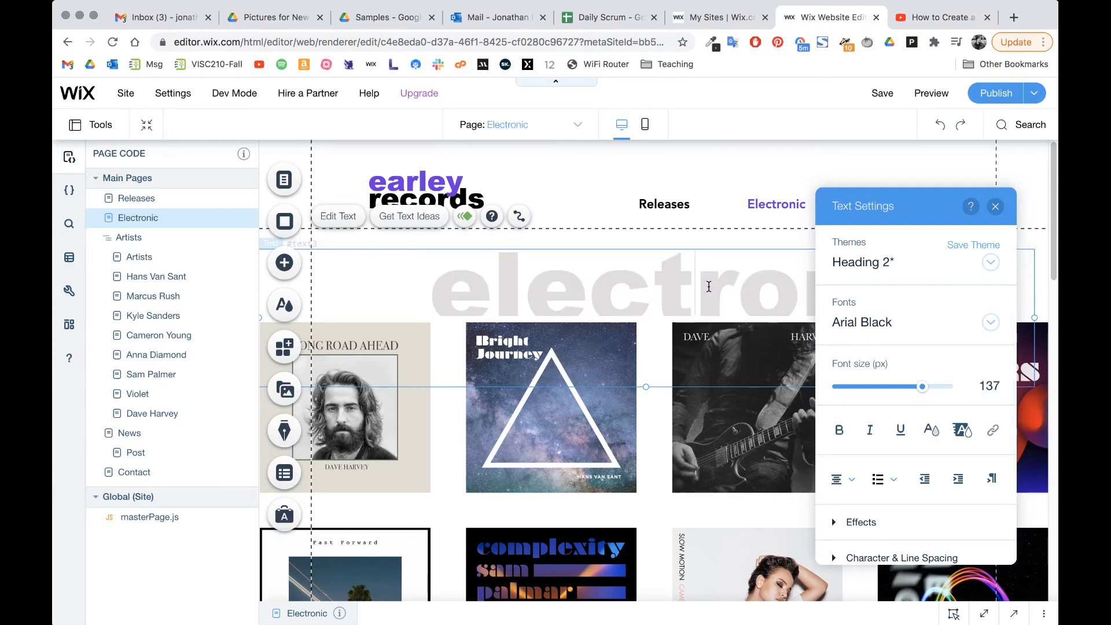
drag(879, 196, 781, 490)
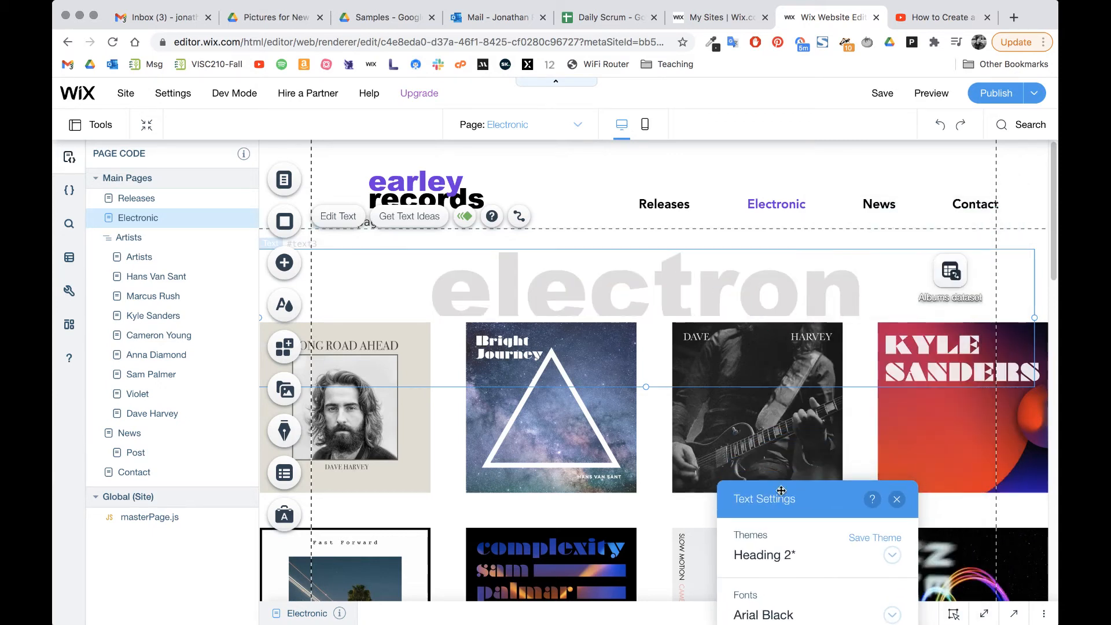
key(Right)
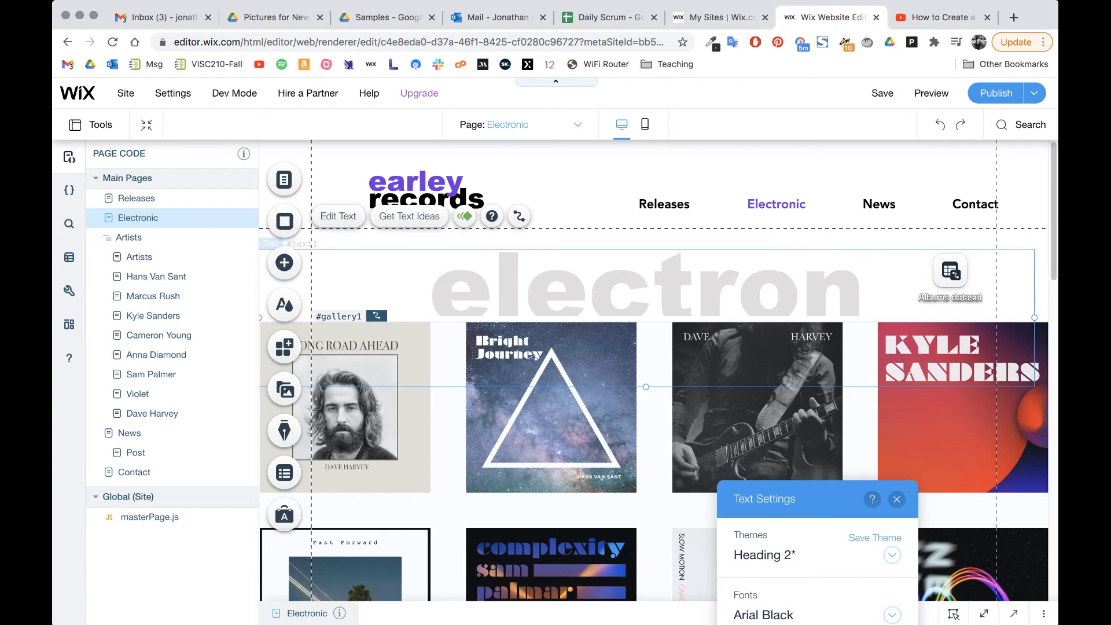
text(ic)
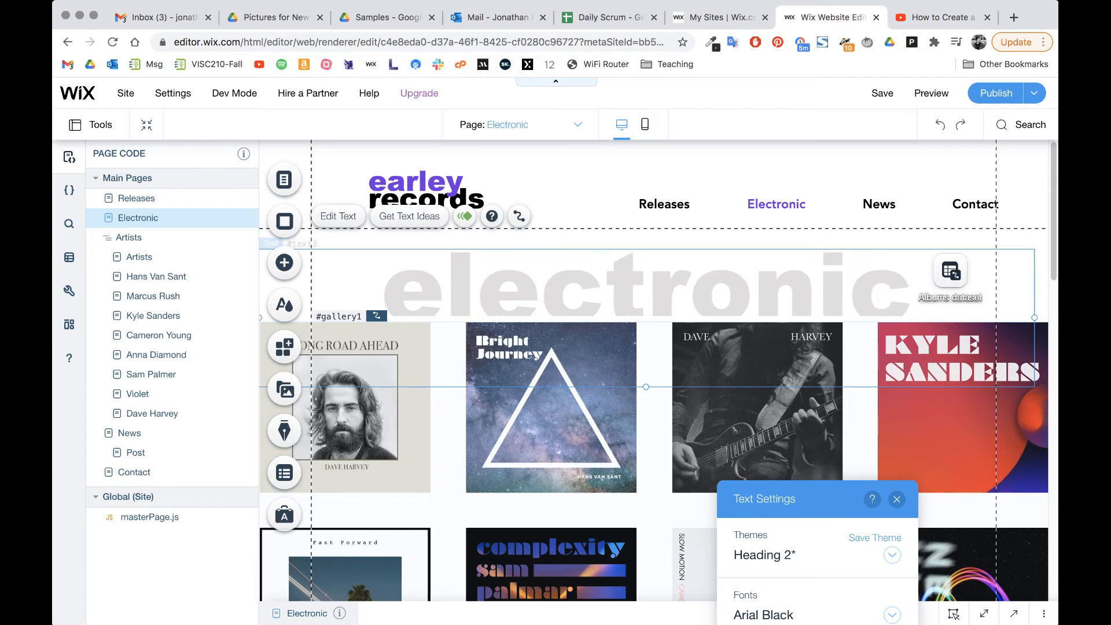
Enlarge the font of the whole "electronic" heading until it nearly spans the page's content width
key(super+a)
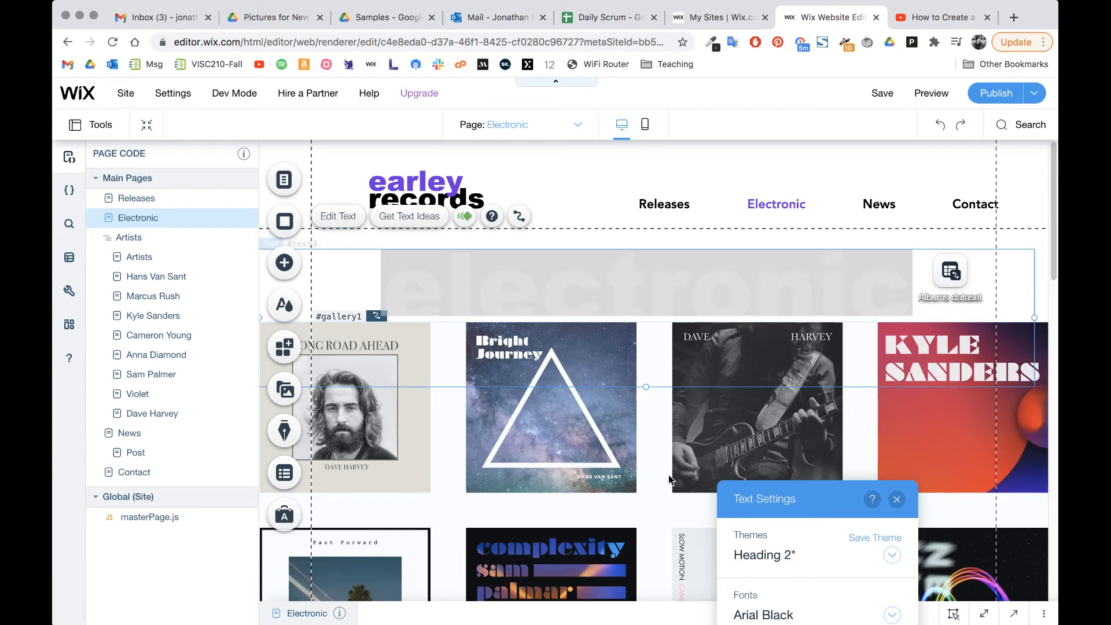
drag(802, 508, 820, 320)
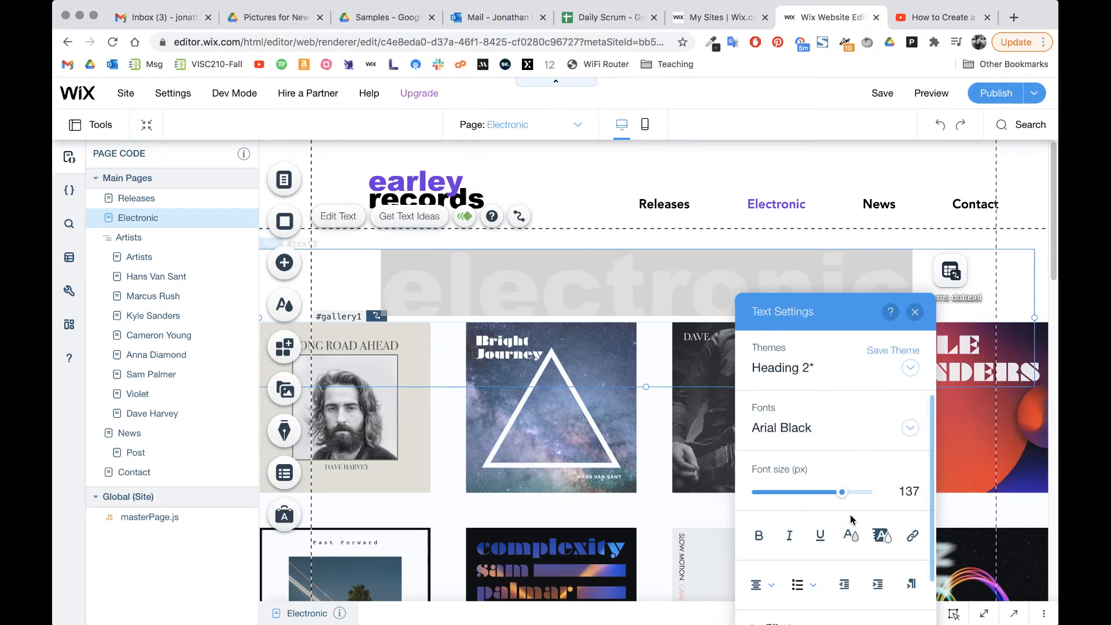
drag(841, 493, 846, 494)
drag(849, 494, 866, 496)
click(1027, 233)
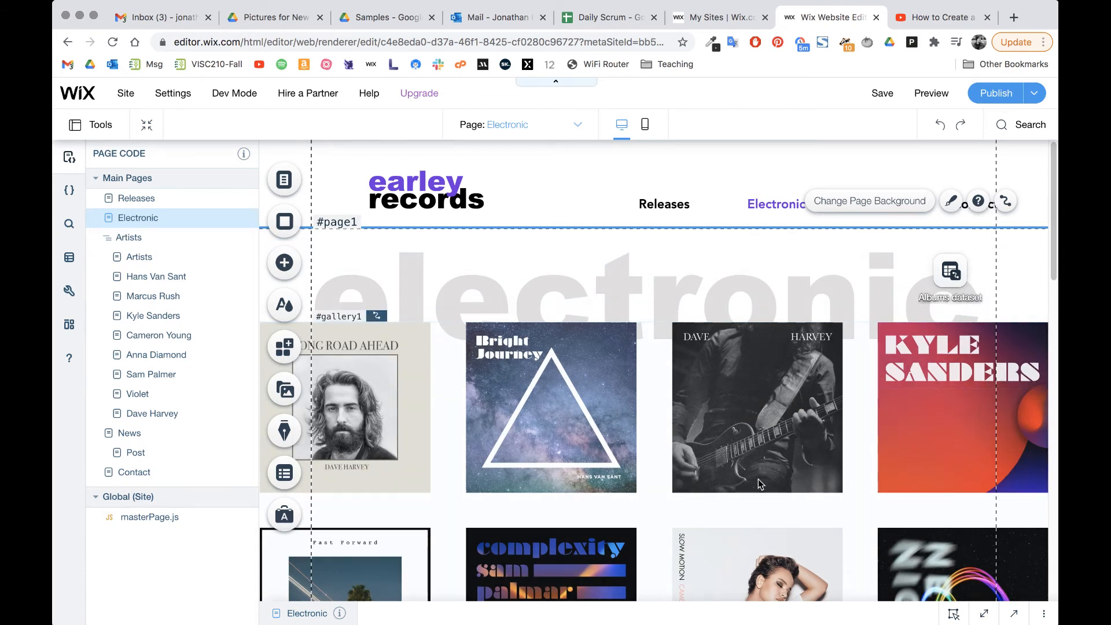
Move the Albums dataset element slightly down and inward over the end of the heading
click(951, 283)
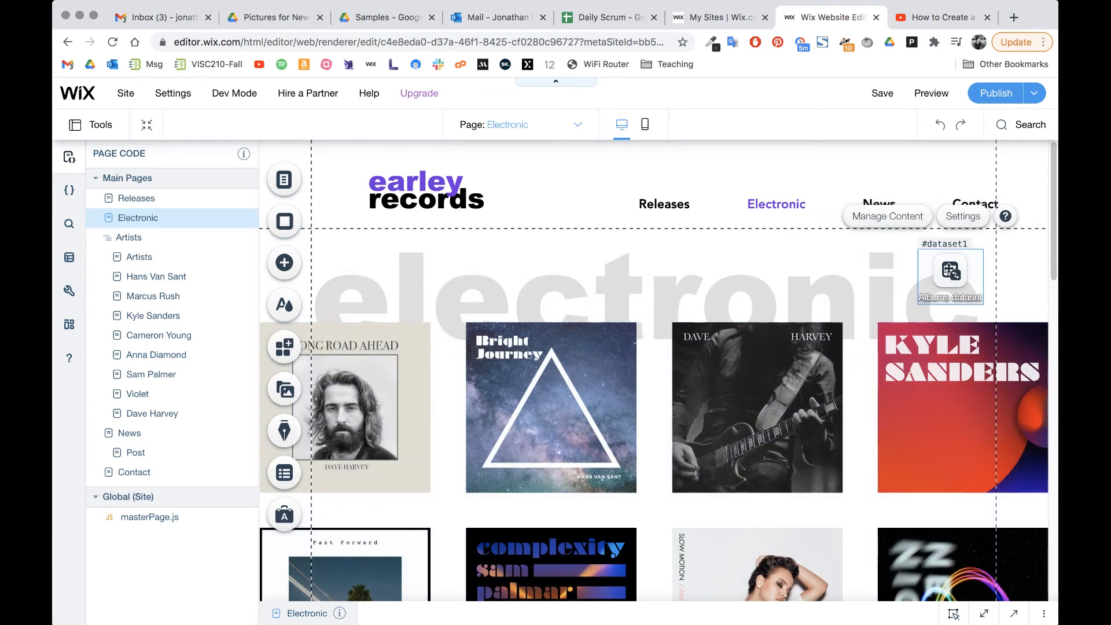
drag(961, 284, 945, 296)
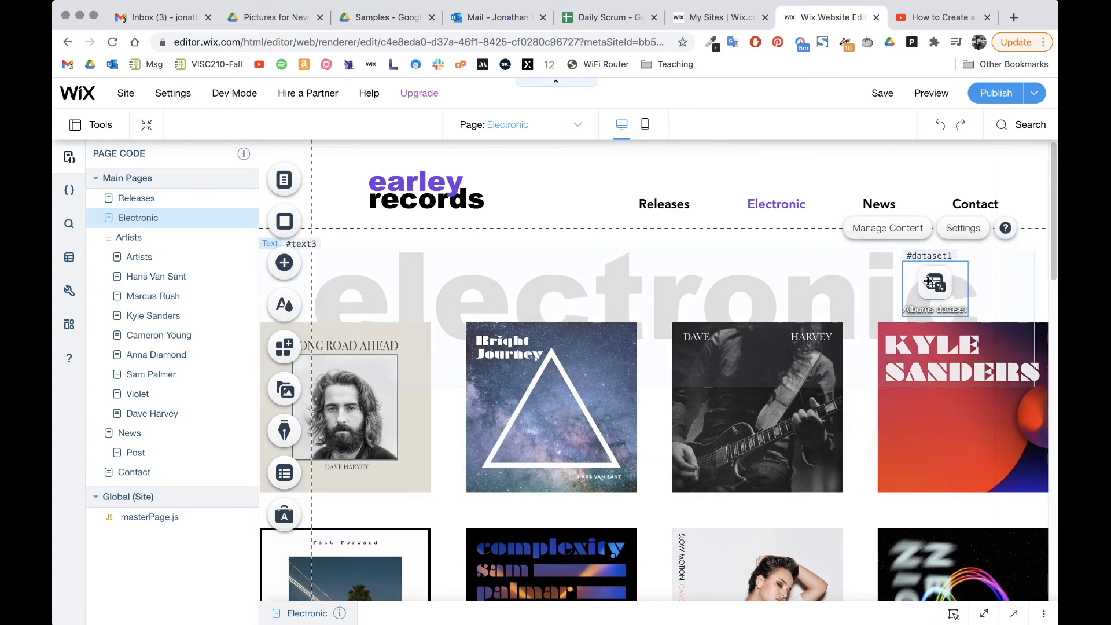
double_click(927, 282)
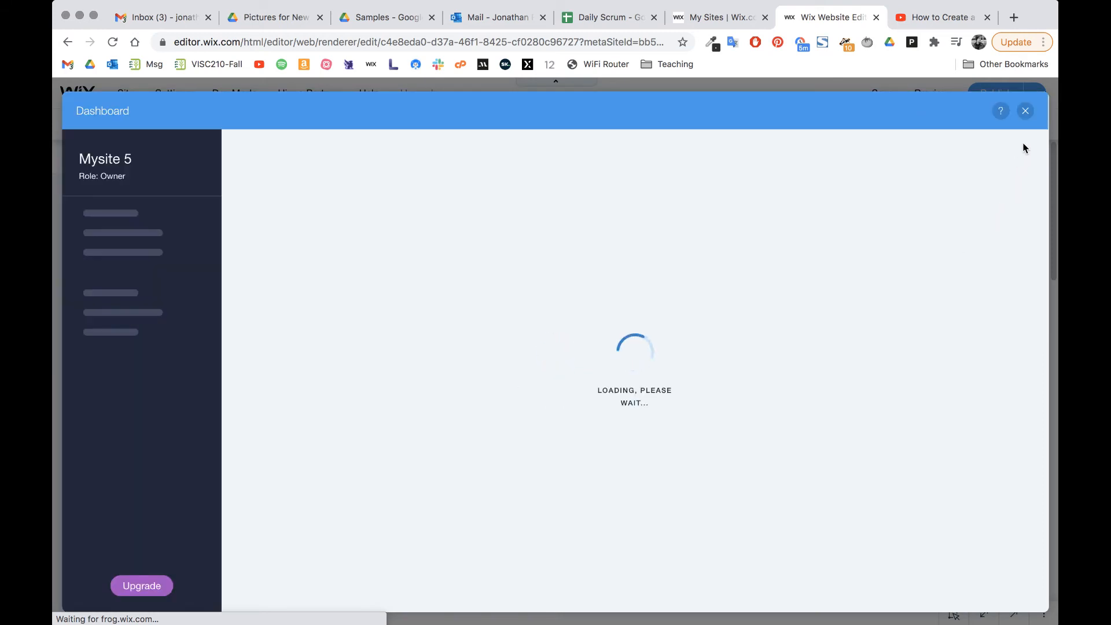
click(1026, 112)
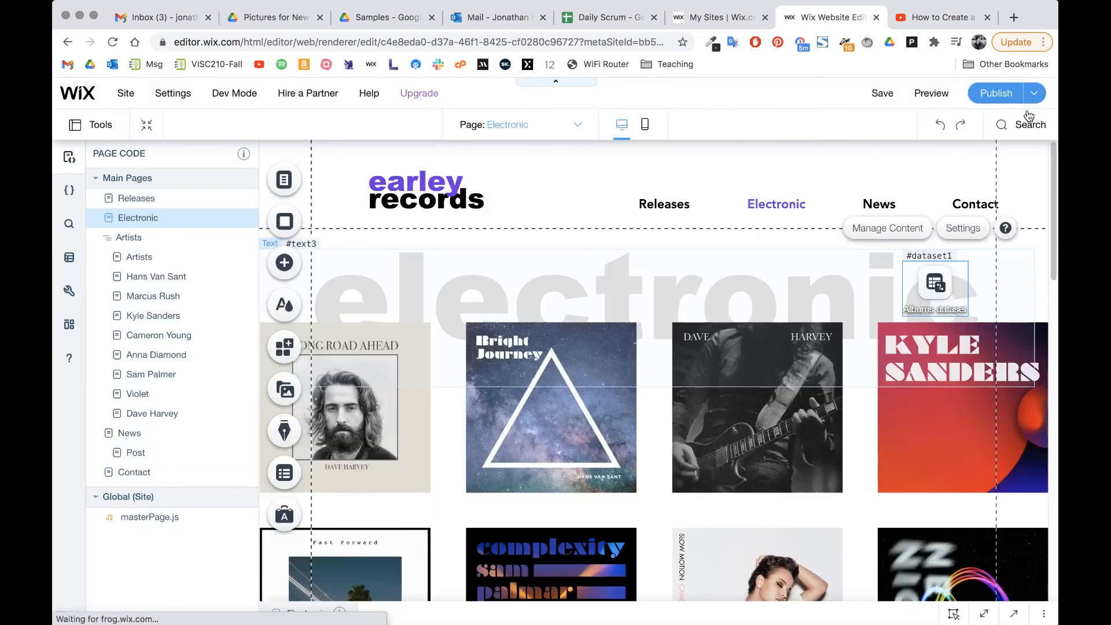
Add a filter to the page's Albums dataset so that the Electronic field is True
click(962, 230)
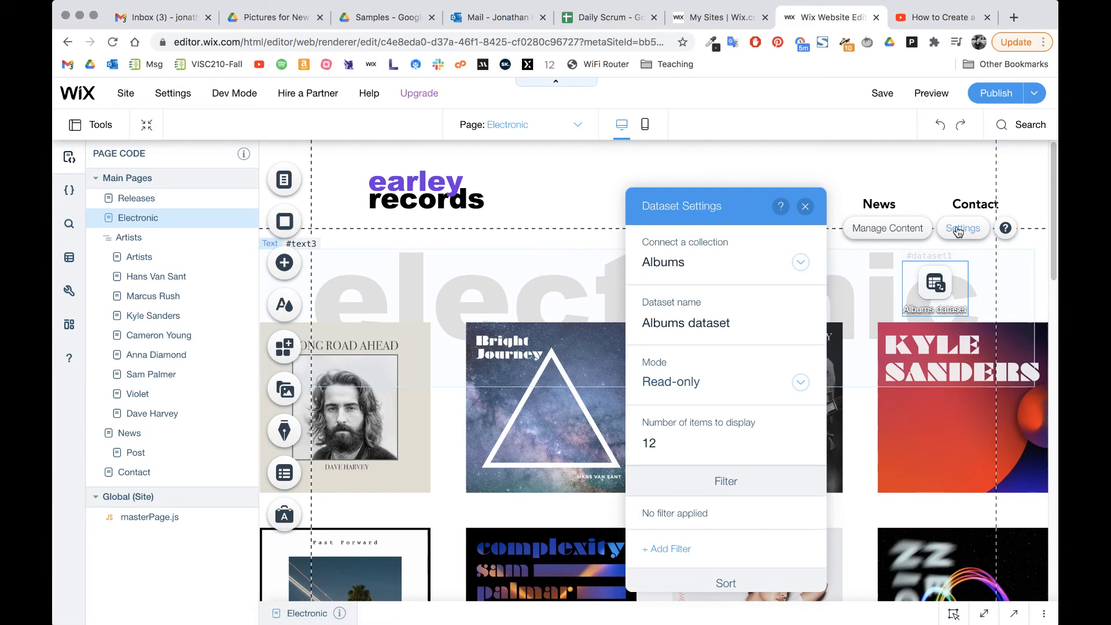
scroll(686, 408, down, 3)
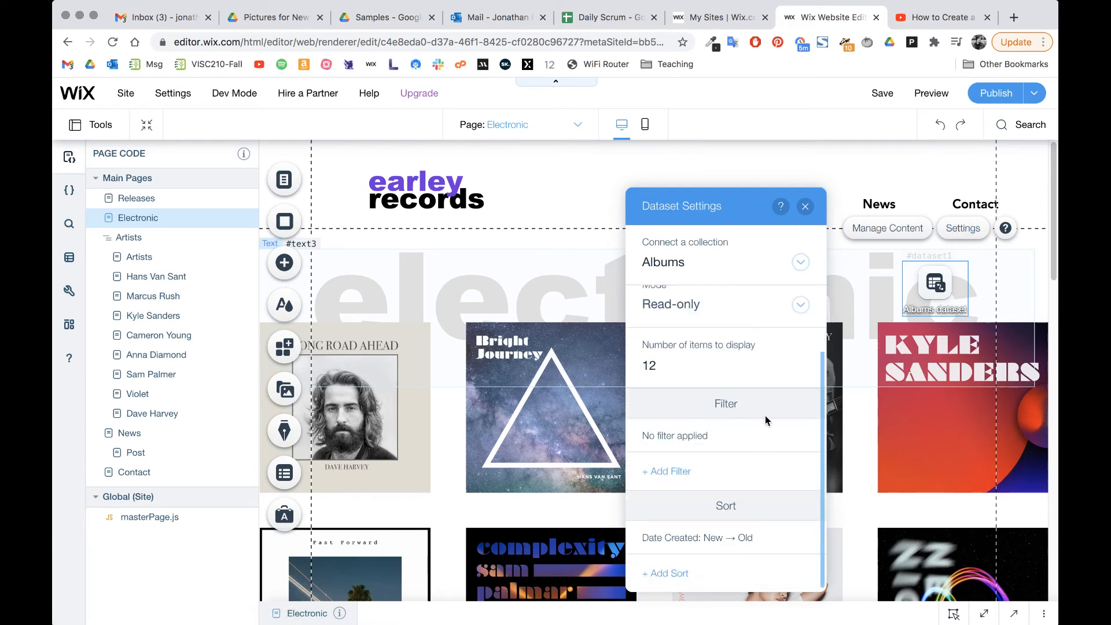
click(671, 472)
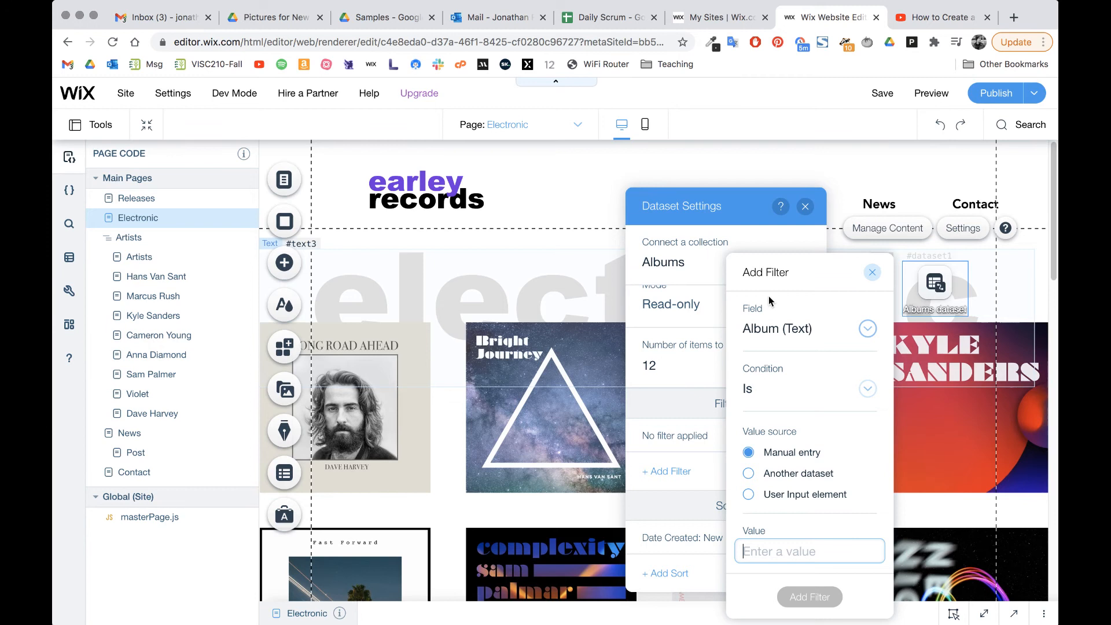
click(778, 333)
click(779, 333)
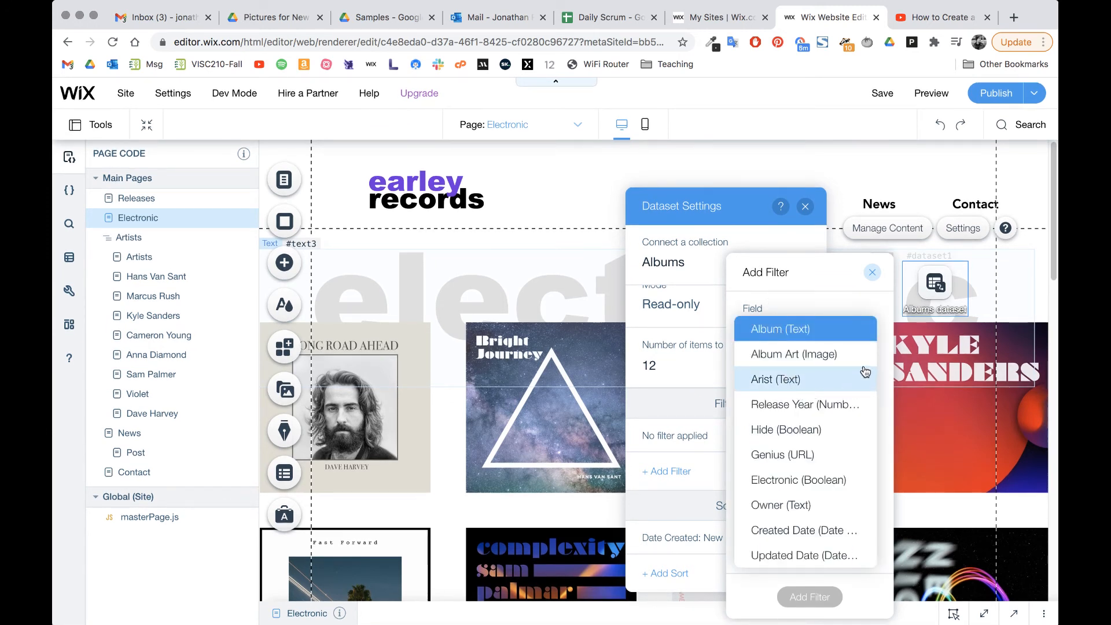
click(805, 482)
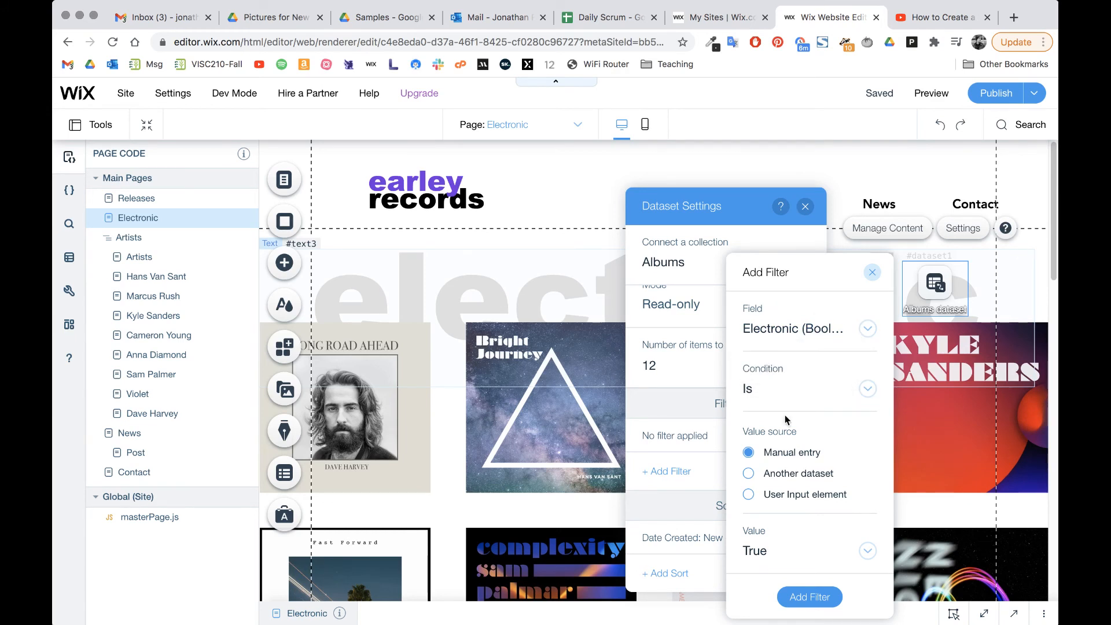
click(801, 598)
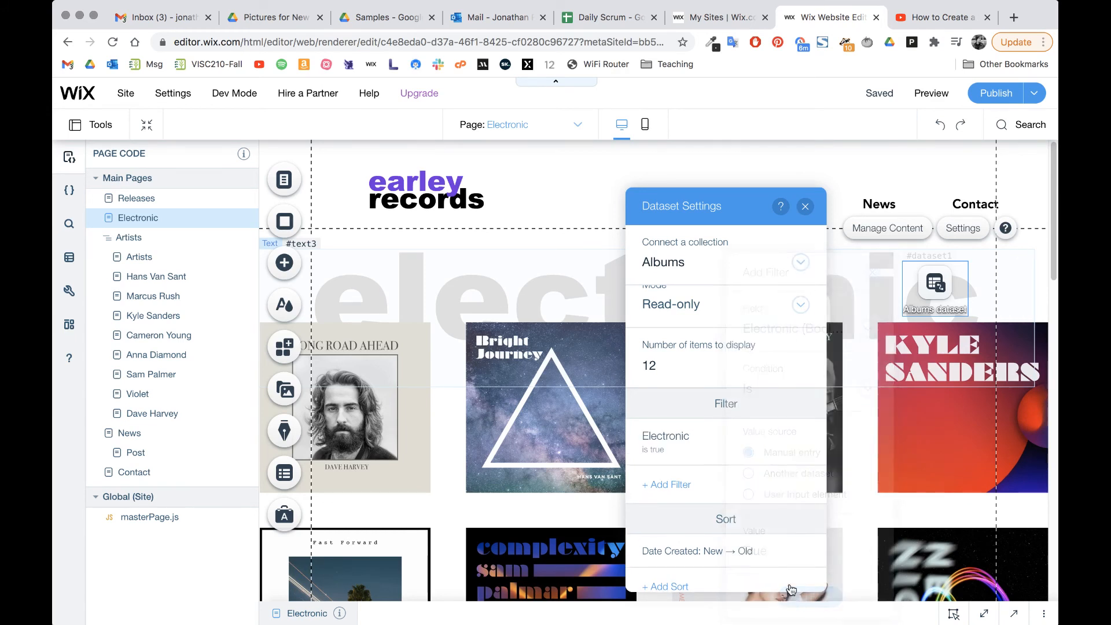
click(804, 208)
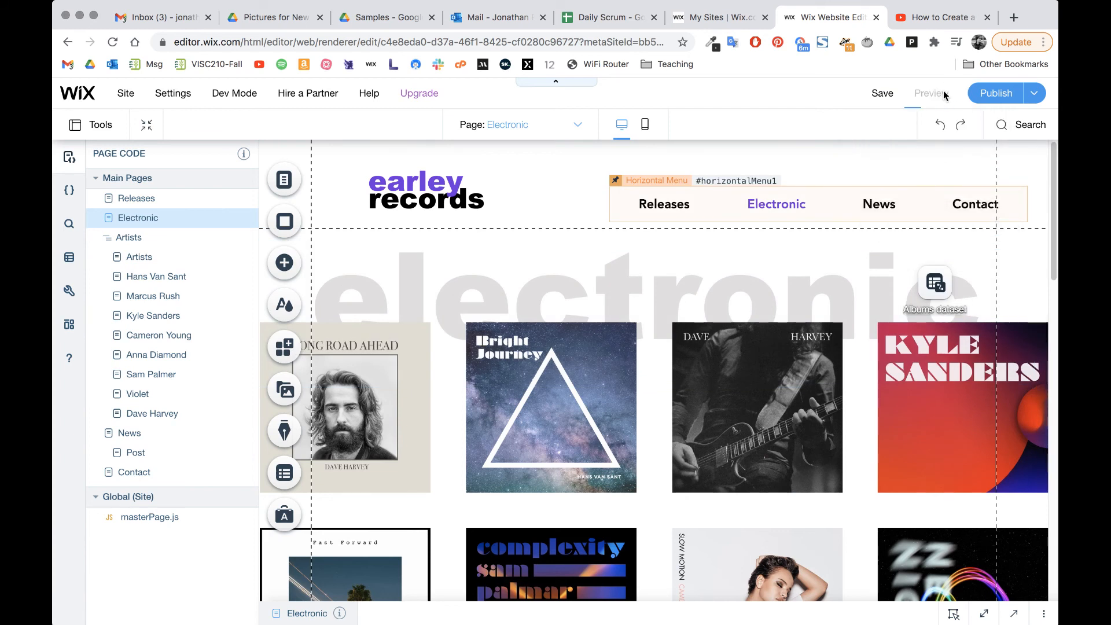
Preview the Electronic page with the developer console collapsed and check which albums the gallery shows
click(944, 94)
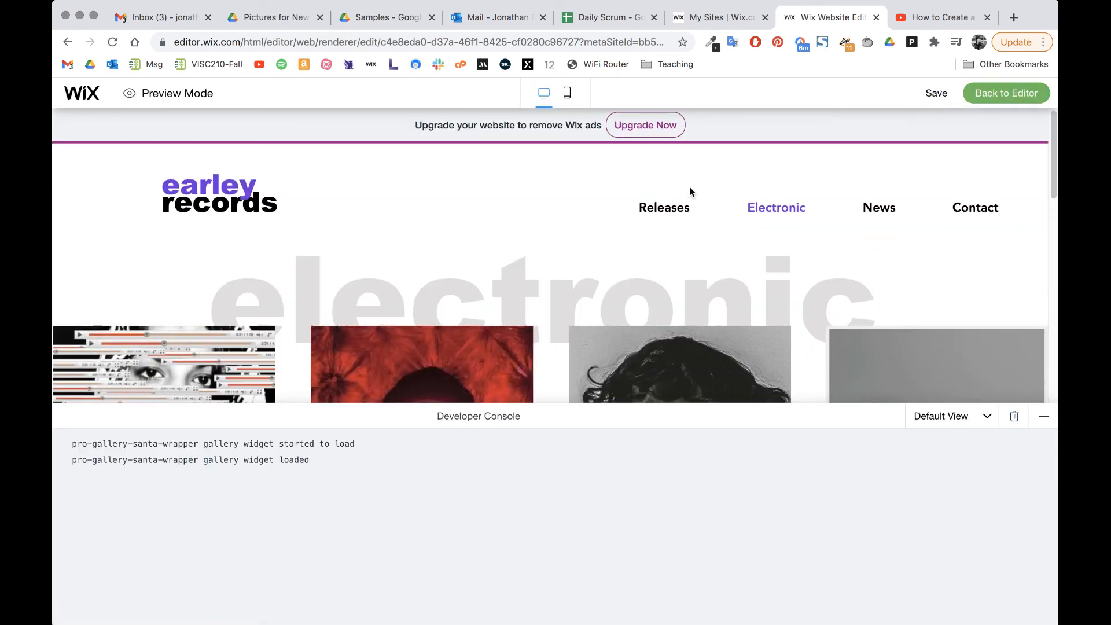
scroll(683, 304, down, 2)
click(1044, 416)
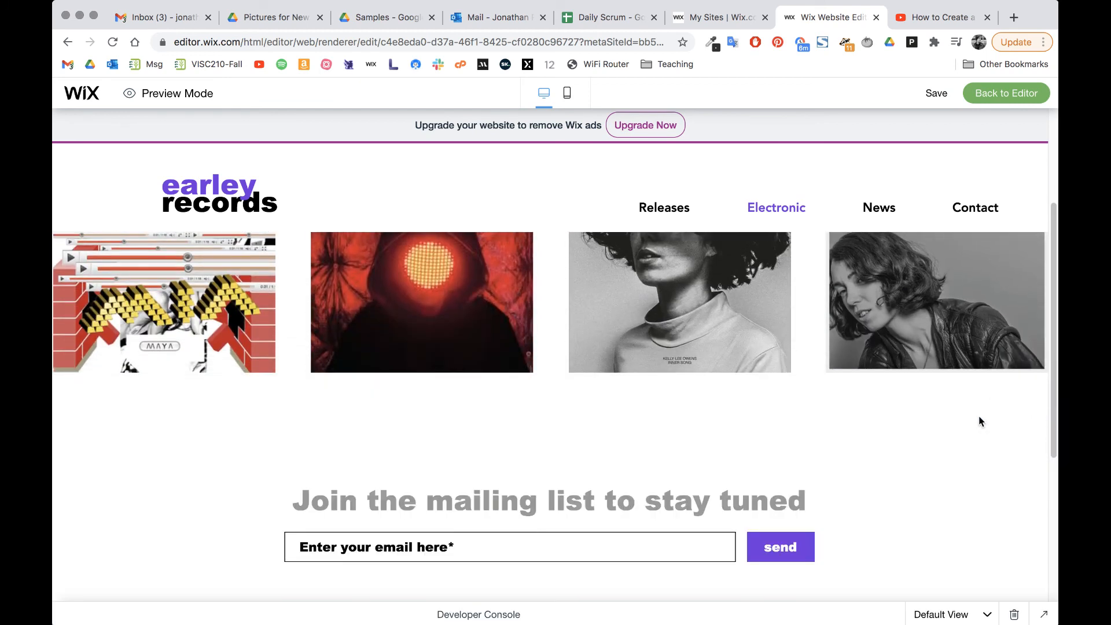
scroll(713, 440, up, 2)
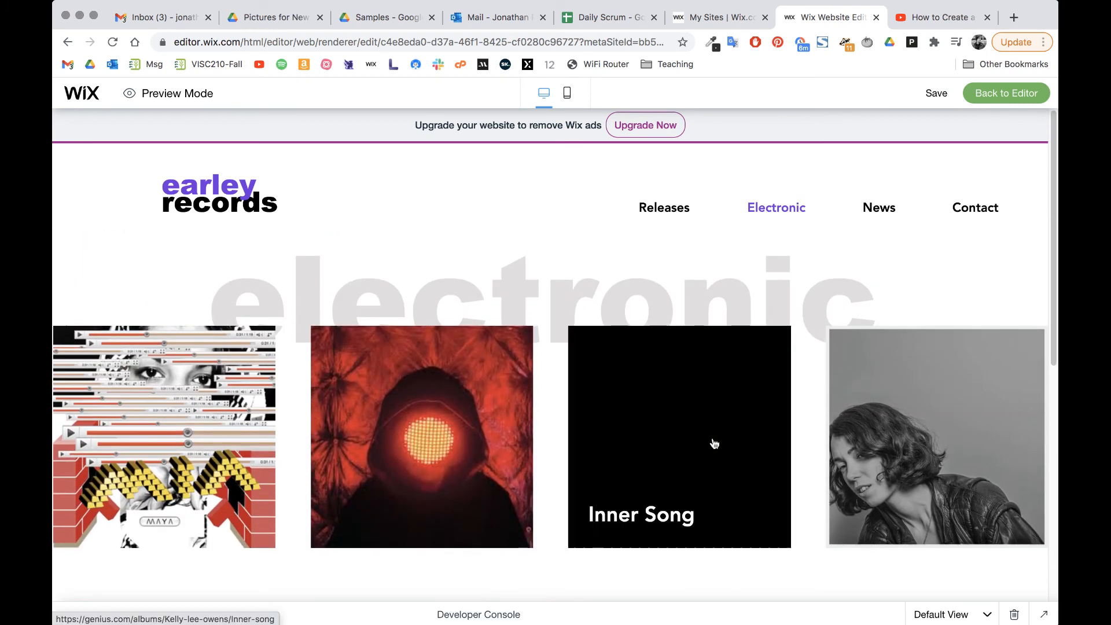
View the Releases page in the preview and check which albums its unfiltered gallery shows
click(677, 208)
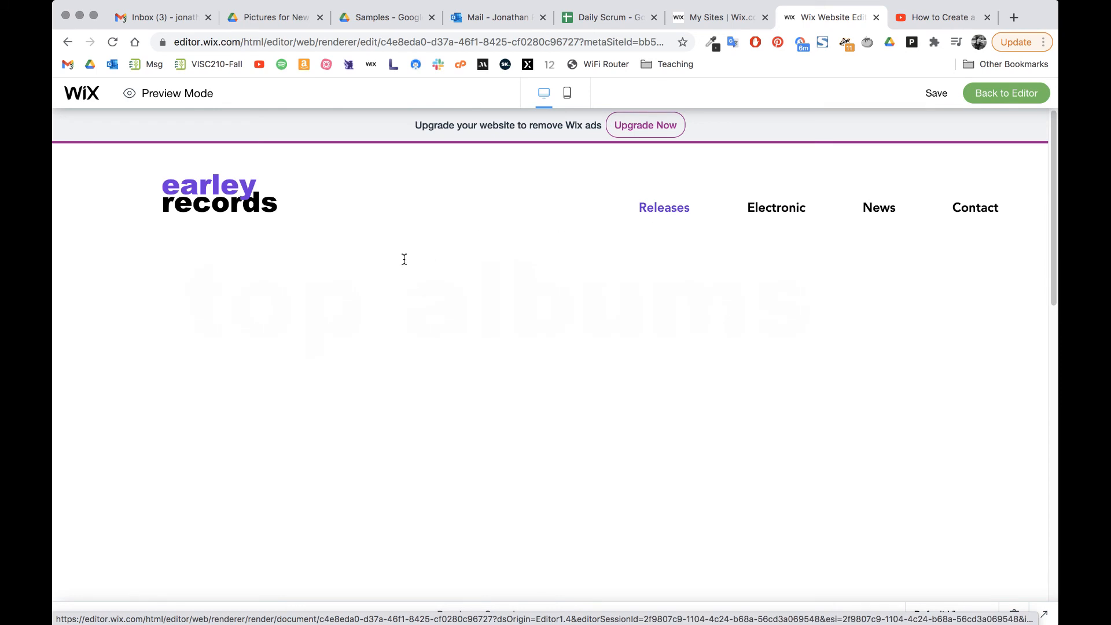
scroll(432, 289, down, 6)
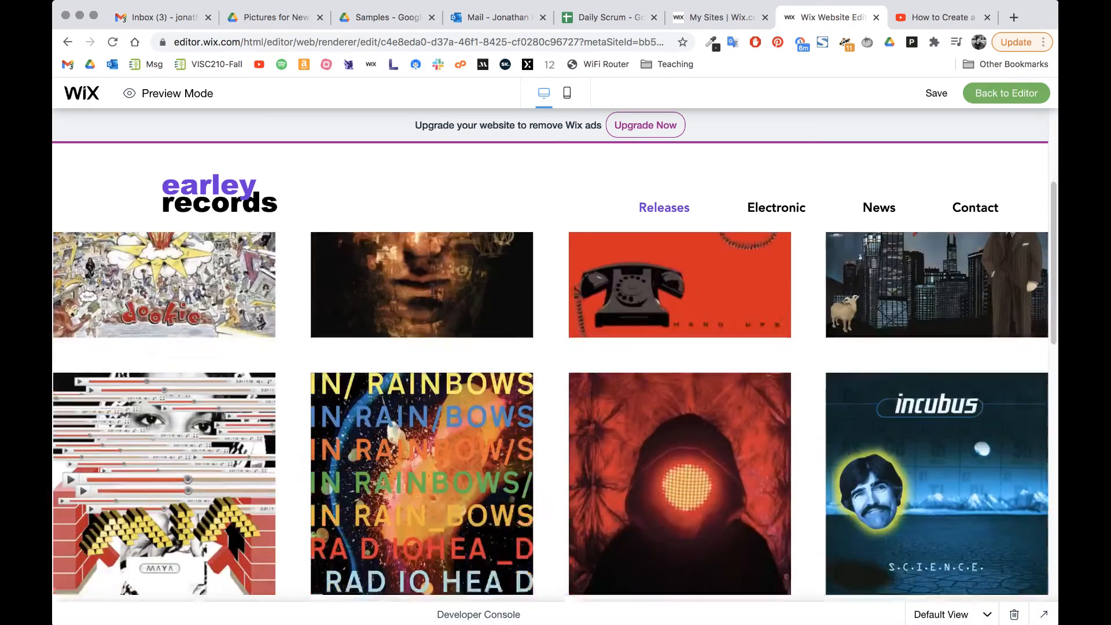
scroll(433, 289, up, 6)
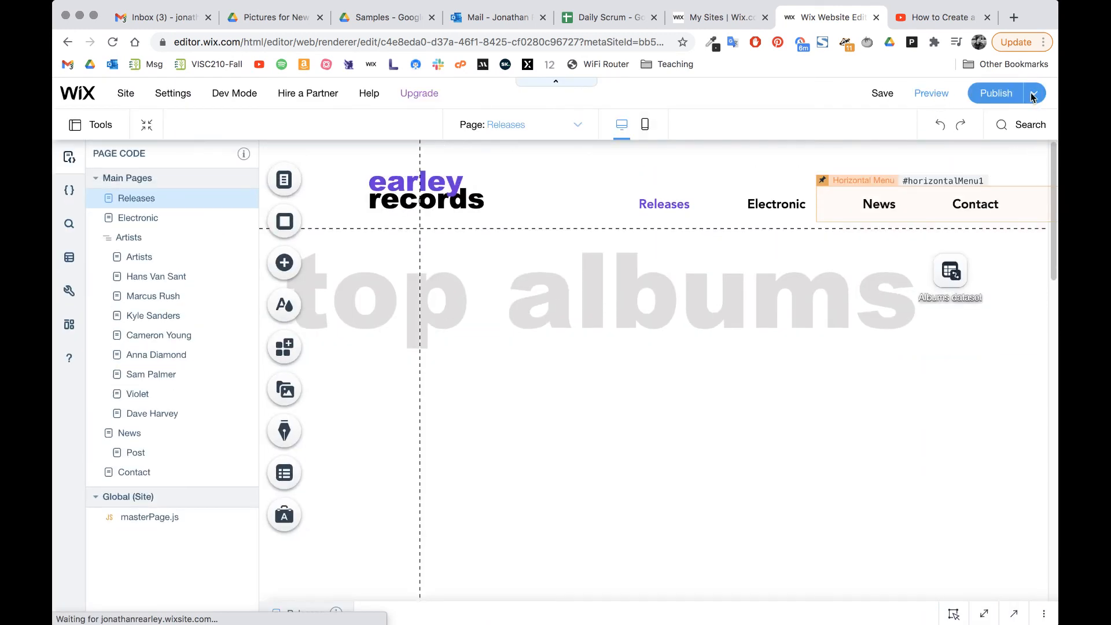
Publish the site from the editor and dismiss the publishing confirmation
click(994, 93)
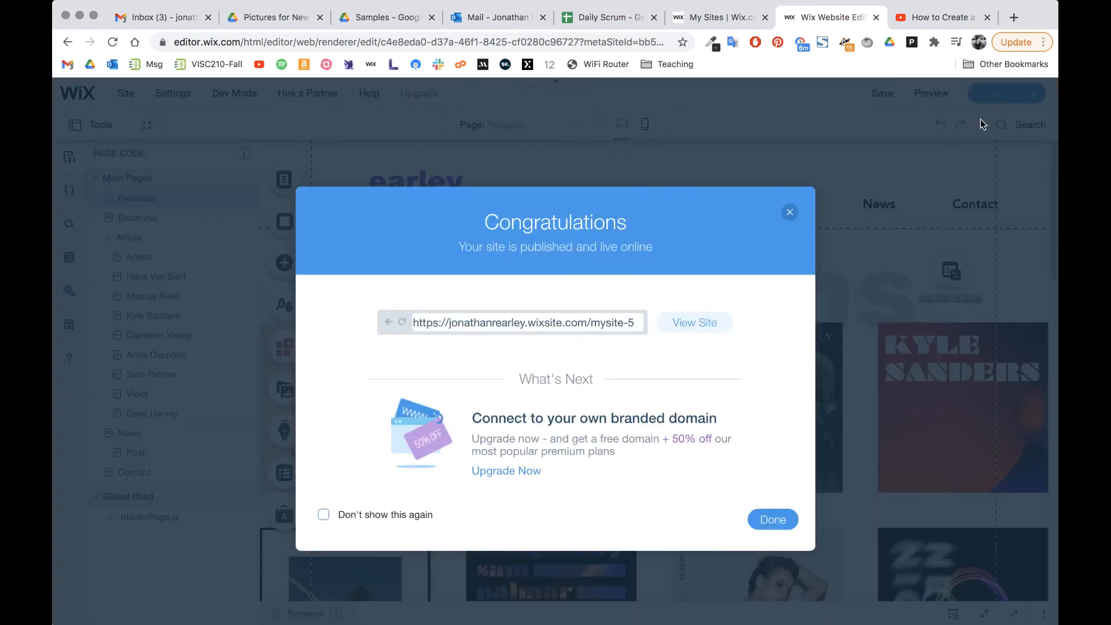
click(762, 520)
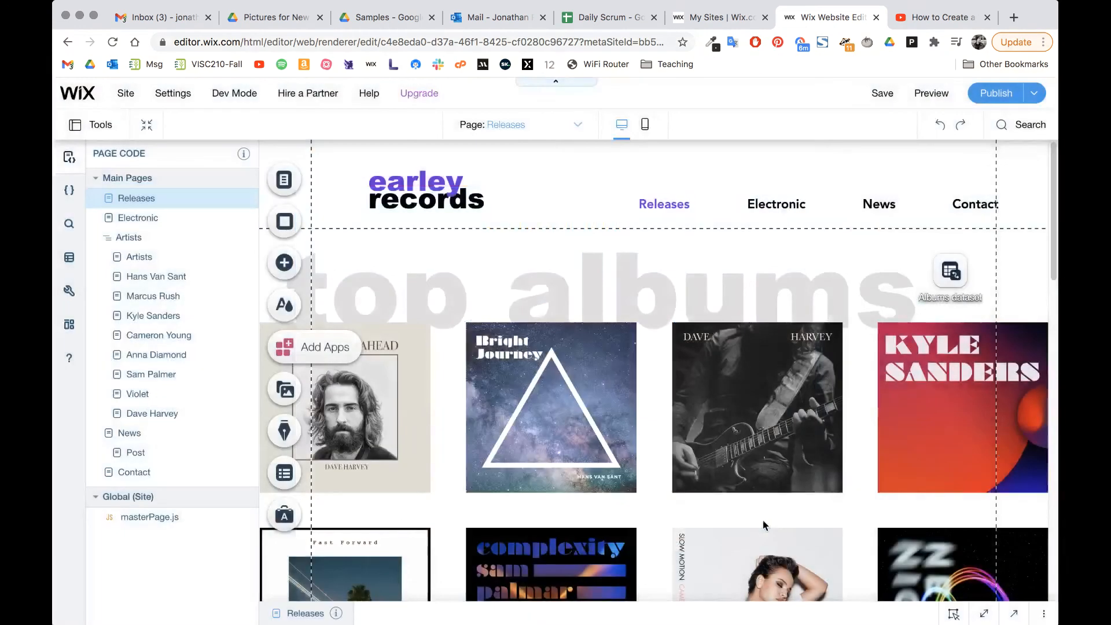
click(710, 258)
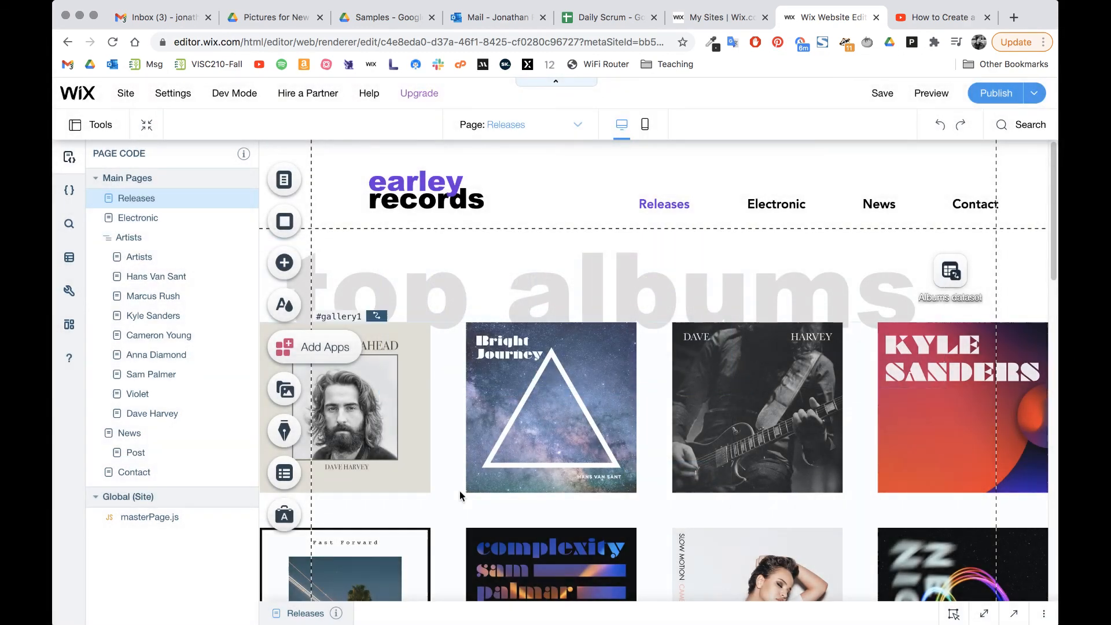
scroll(627, 400, down, 3)
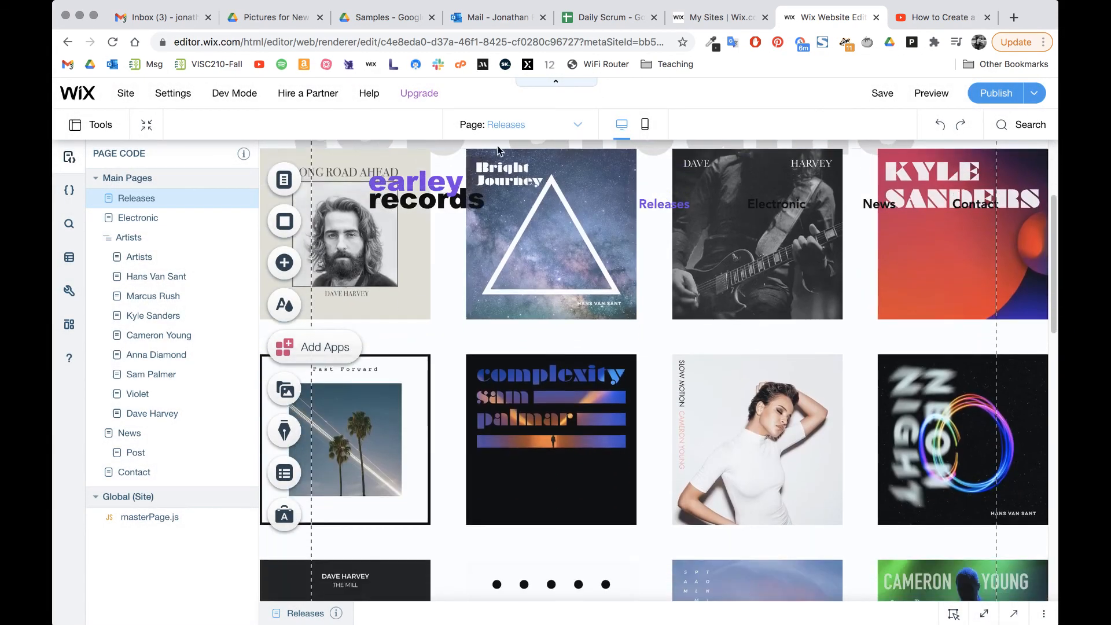
scroll(705, 249, up, 3)
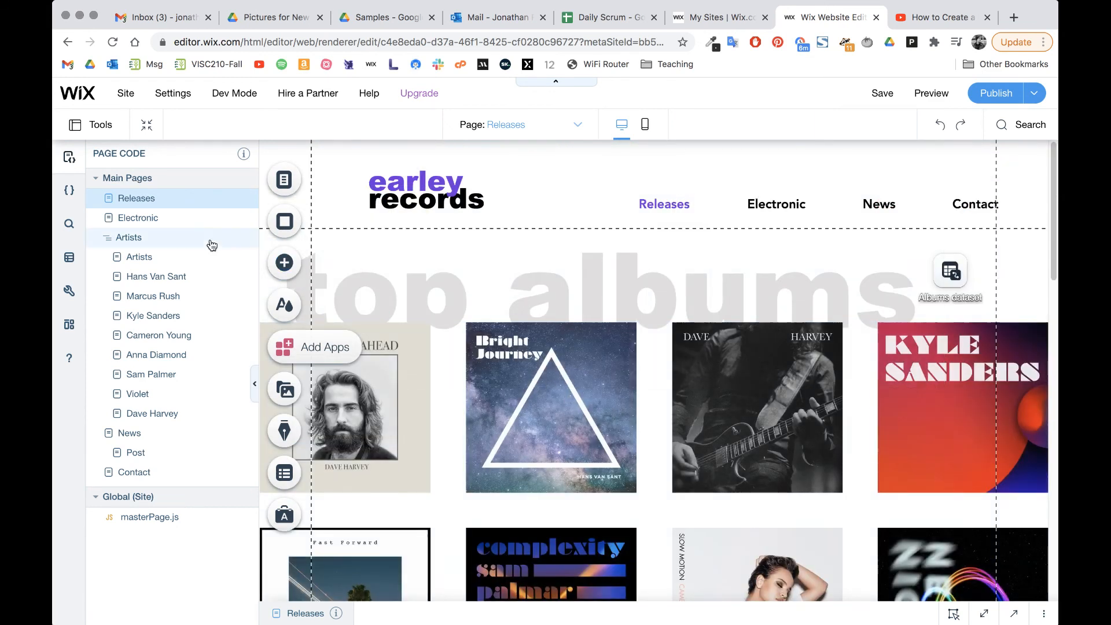
click(553, 125)
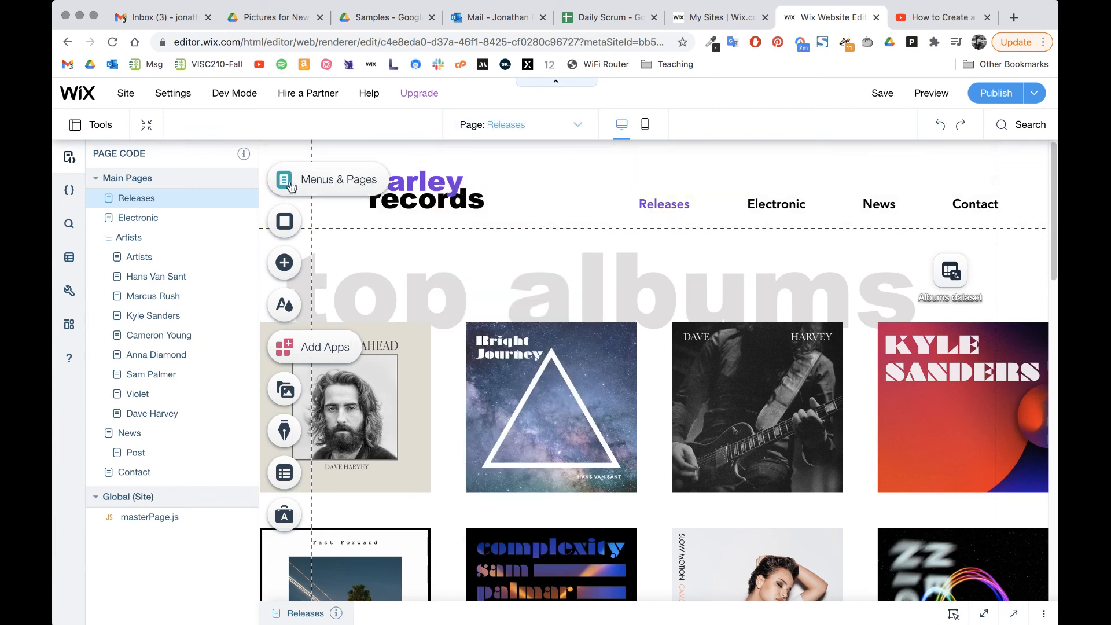
click(289, 184)
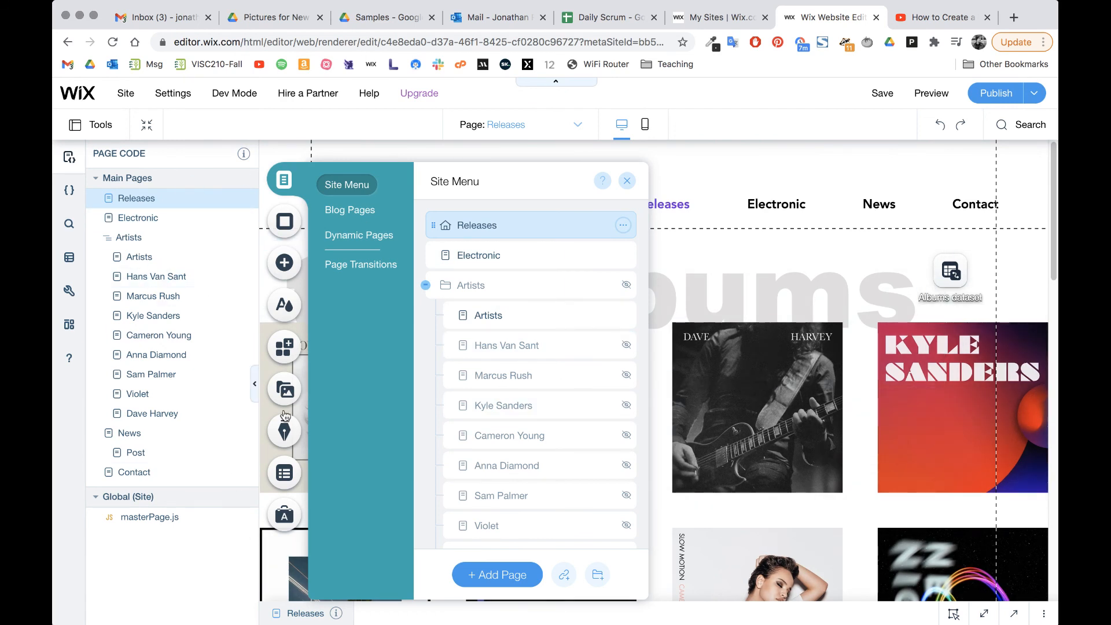
click(628, 182)
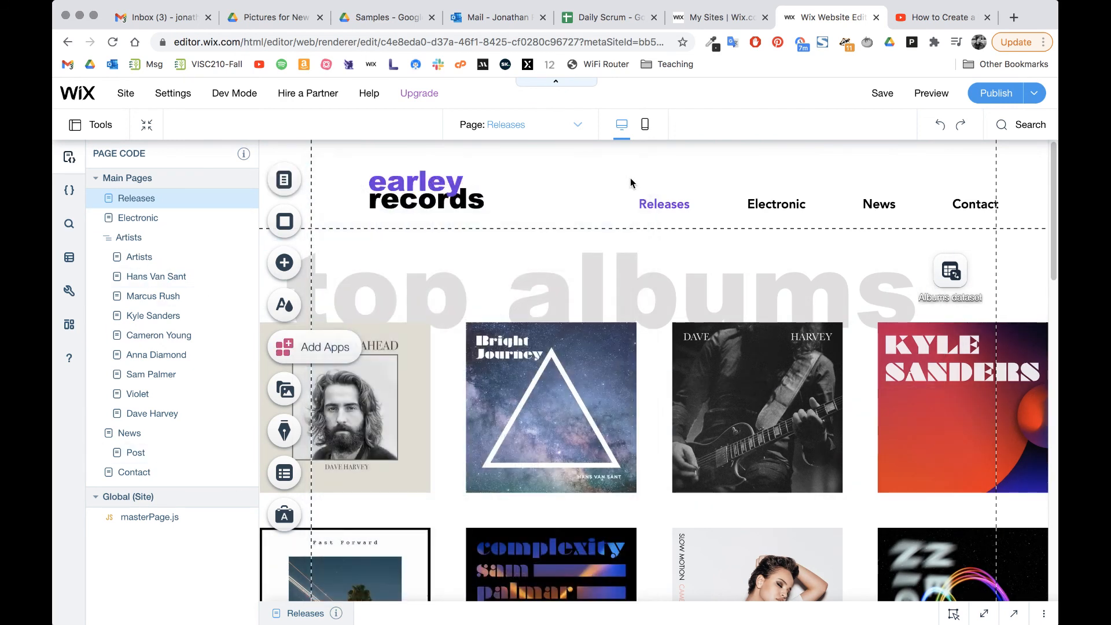